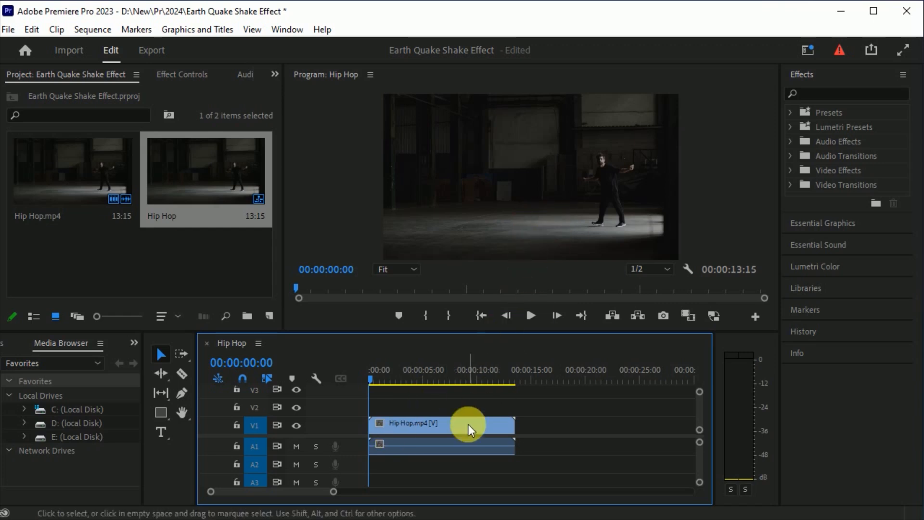
Step: Trim the end of the Hip Hop.mp4 clip to 00:00:10:00
click(251, 364)
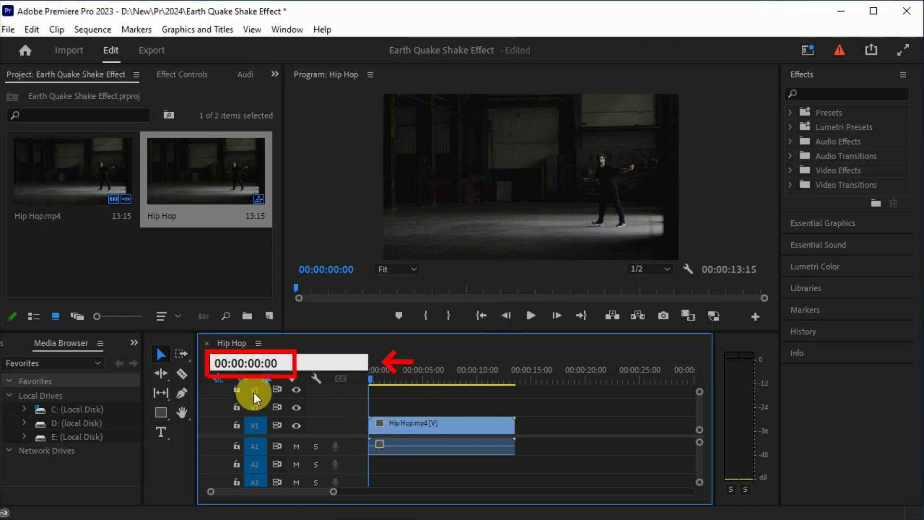
text(1000)
key(Return)
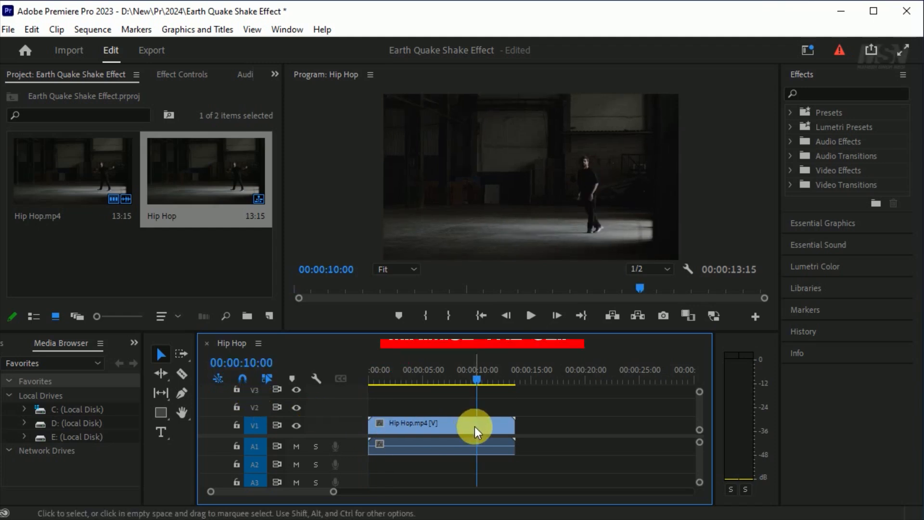
drag(514, 429, 477, 430)
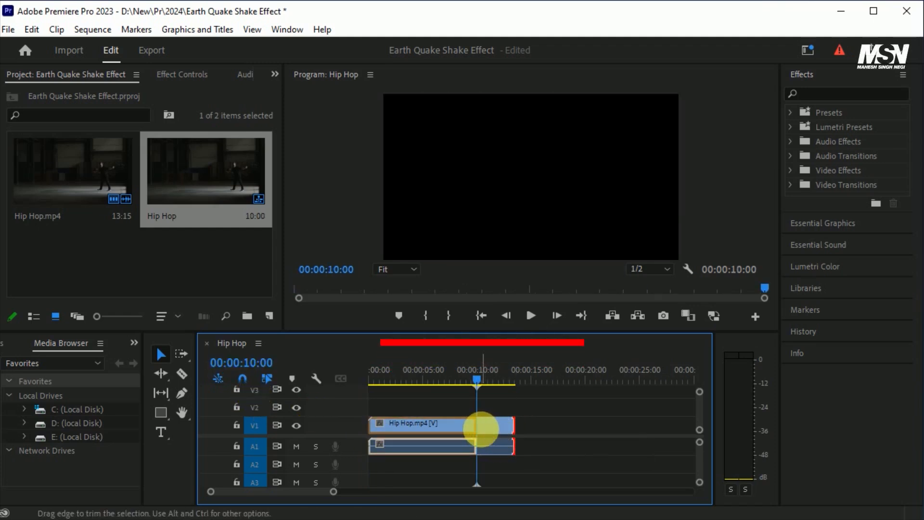
Step: Unlink the Hip Hop.mp4 clip's audio from its video and delete the audio
click(460, 448)
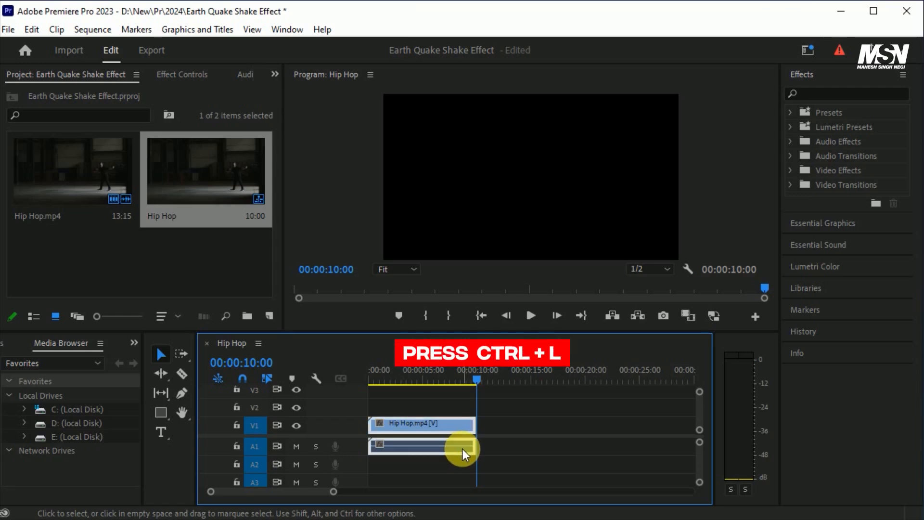
key(ctrl+l)
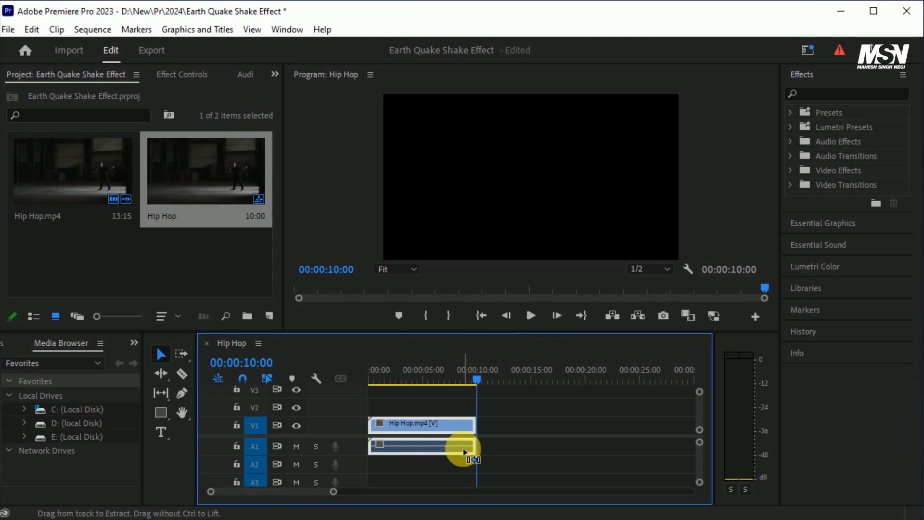
click(460, 448)
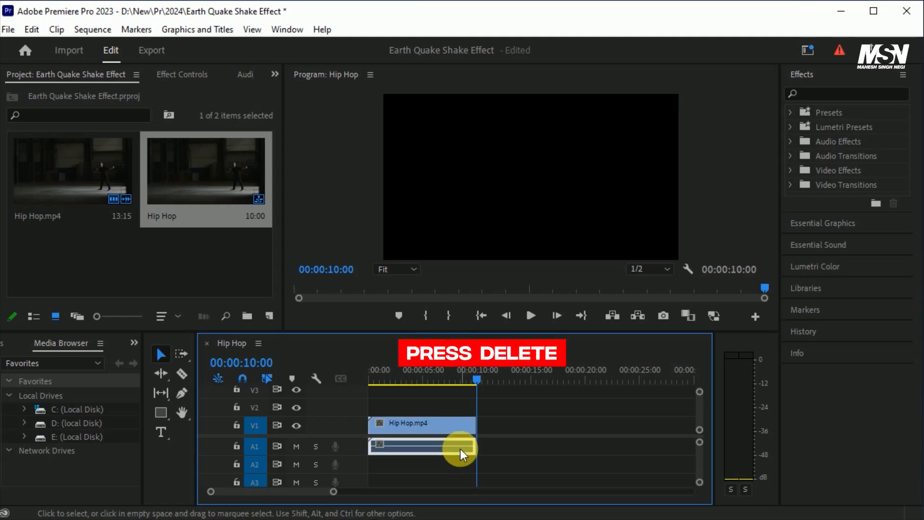
key(Delete)
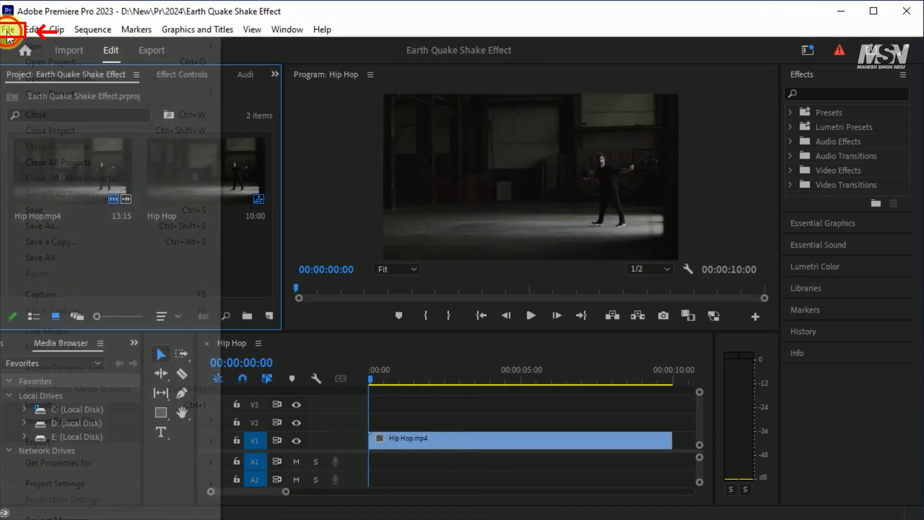
Step: Create a 1920 x 1080 adjustment layer at 25.00 fps with square pixels and rename it Blur
click(9, 30)
mouse_move(36, 44)
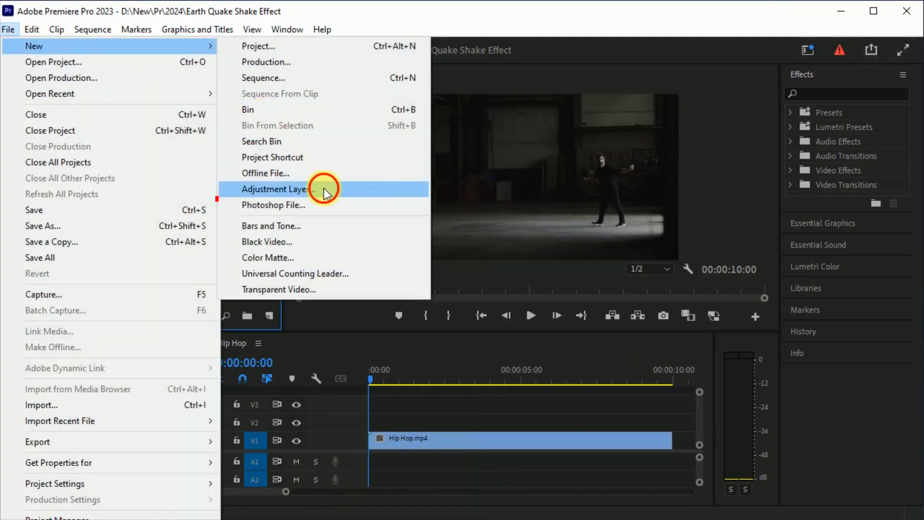
click(324, 191)
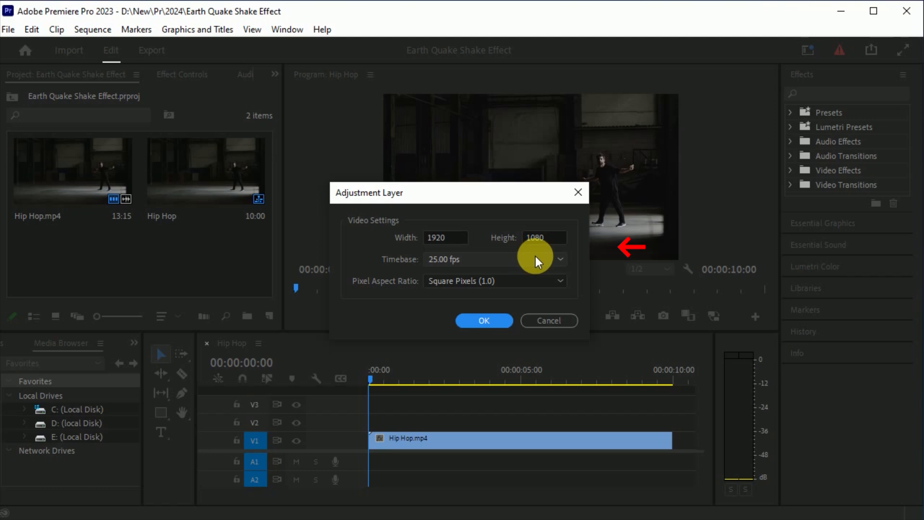
click(496, 322)
double_click(46, 286)
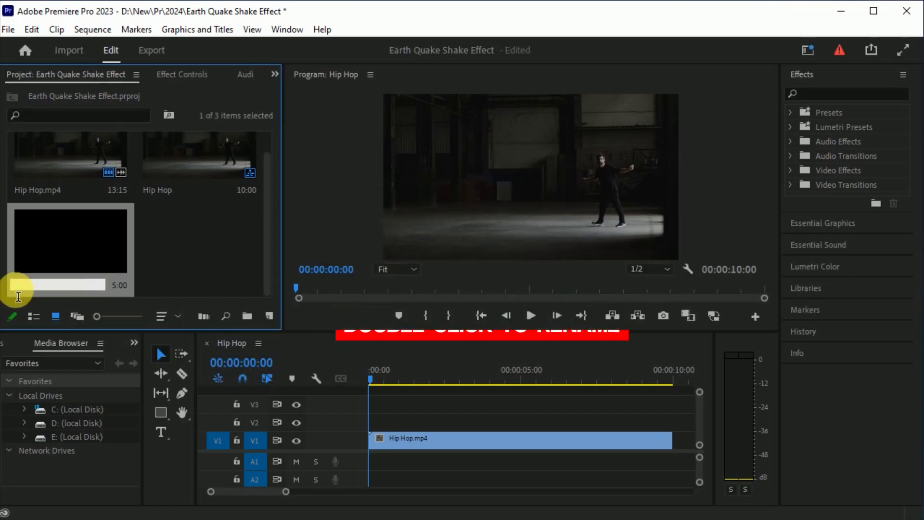
text(Blur)
key(Return)
Step: Place the Blur adjustment layer on V2 at the start of the sequence and apply the Directional Blur effect to it
drag(123, 255, 360, 425)
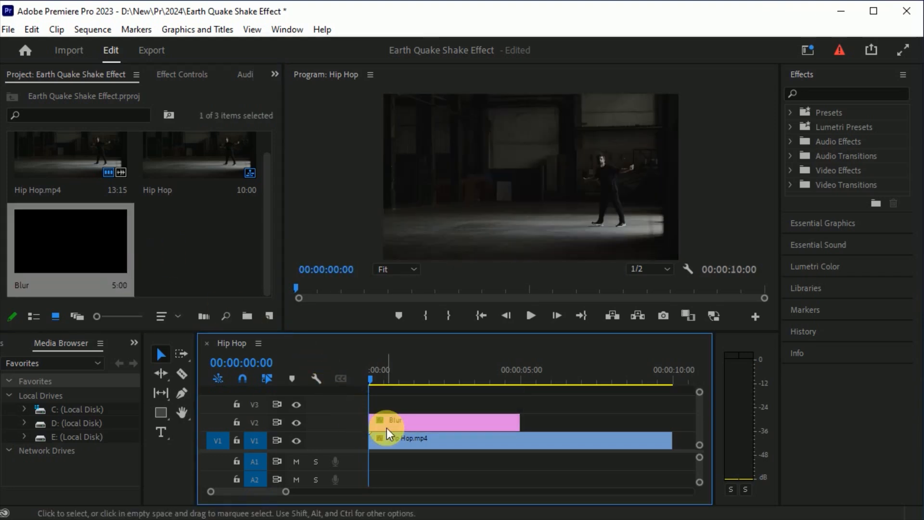
drag(285, 490, 270, 489)
click(412, 425)
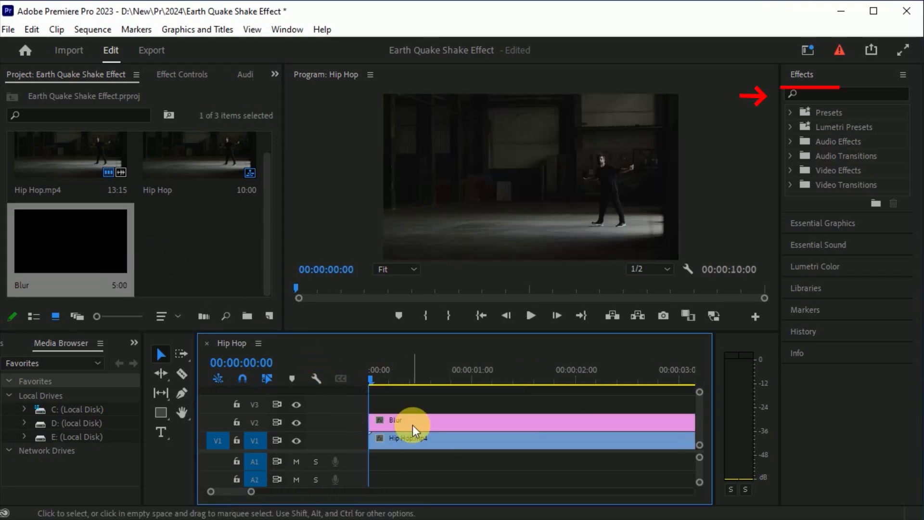
click(821, 100)
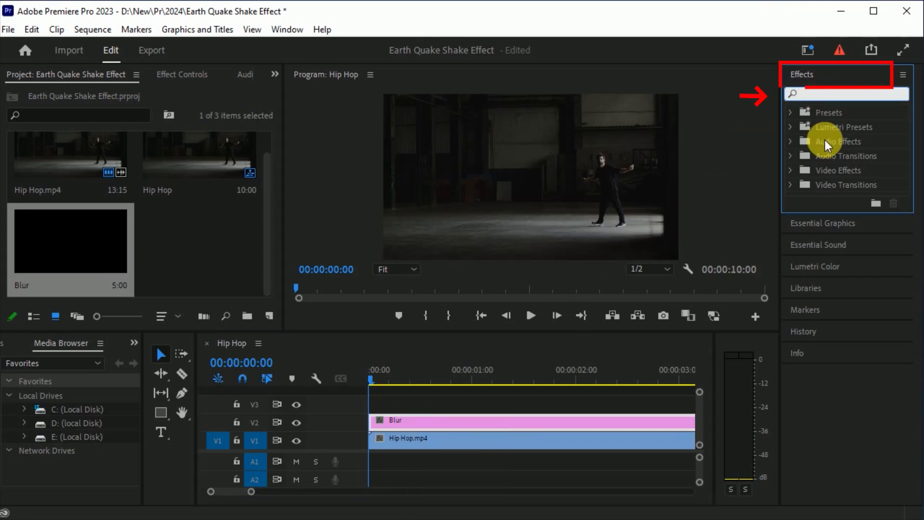
text(Direc)
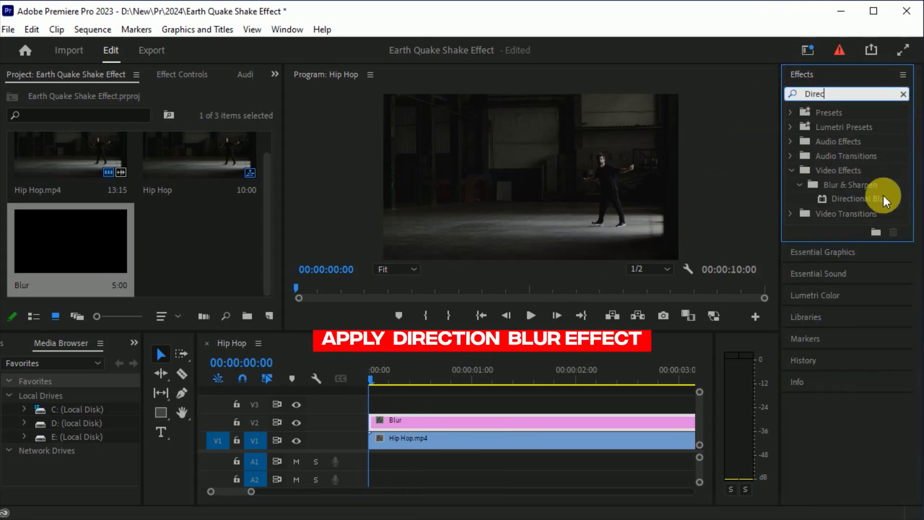
drag(876, 199, 429, 423)
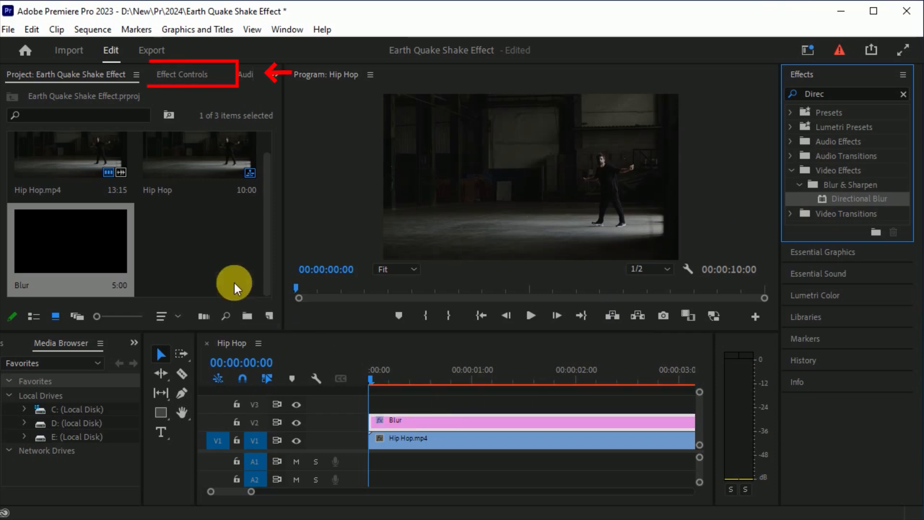
Step: Set the Blur Length of the layer's Directional Blur to 15
click(173, 74)
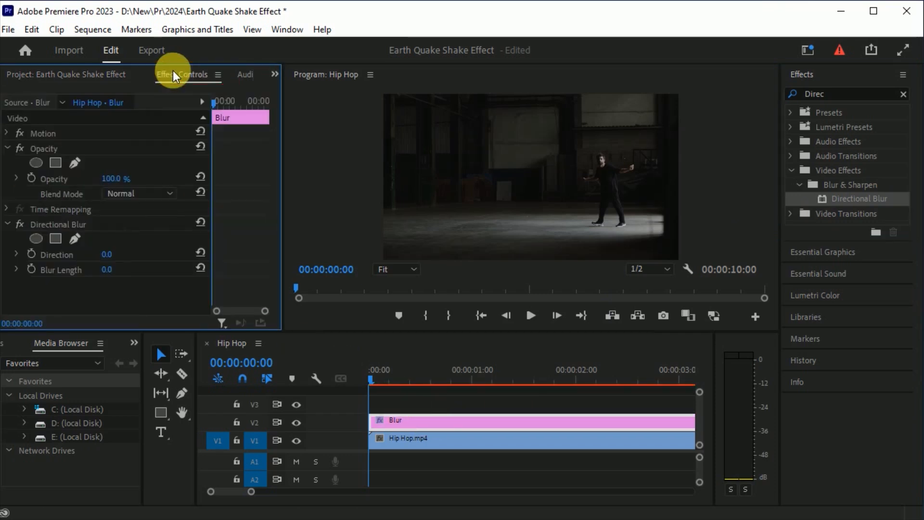
click(111, 273)
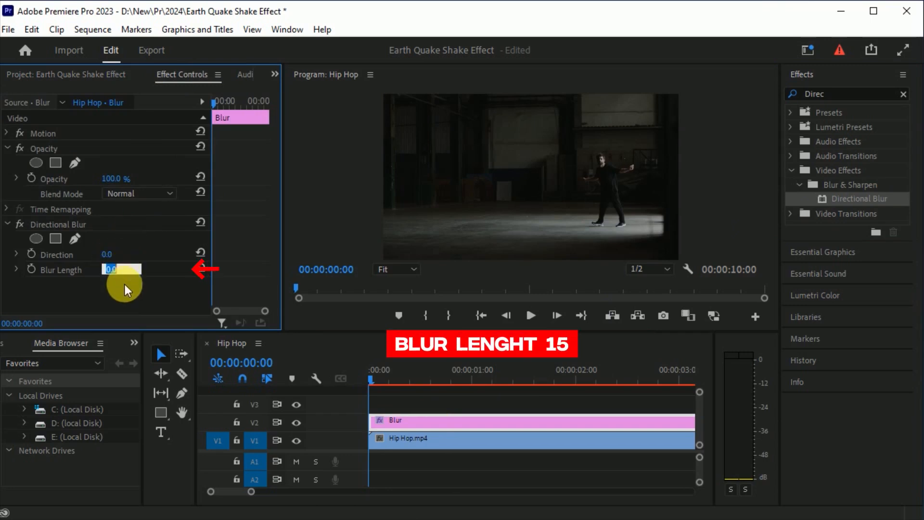
text(15)
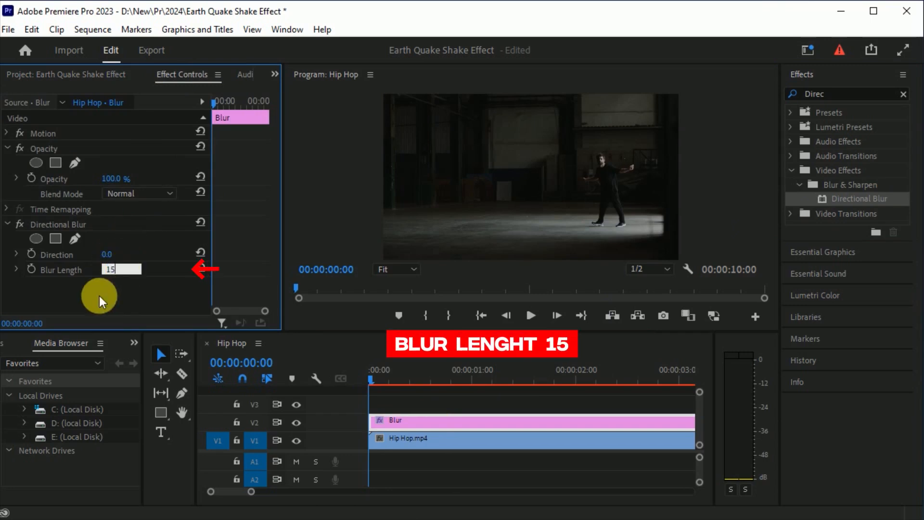
key(Return)
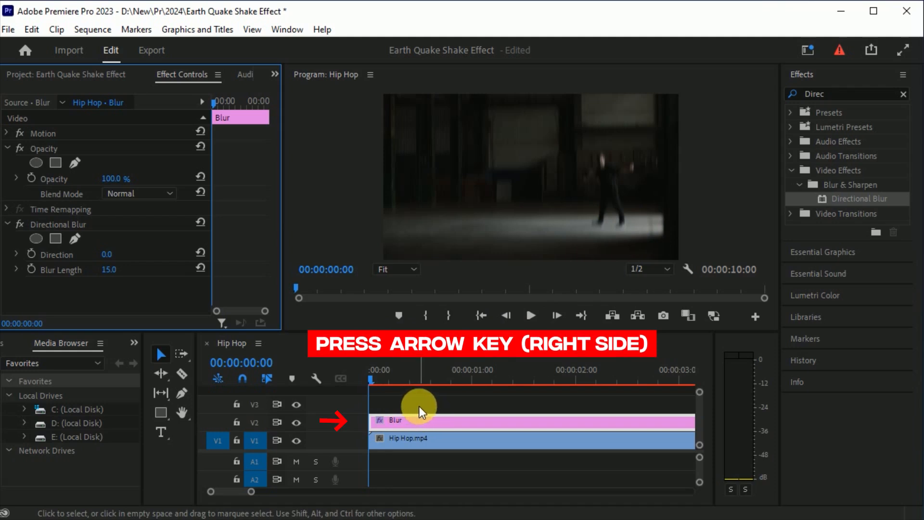
Step: Cut the Blur layer on V2 with the Razor at every frame from 00:00:00:01 to 00:00:00:15
key(Right)
click(181, 373)
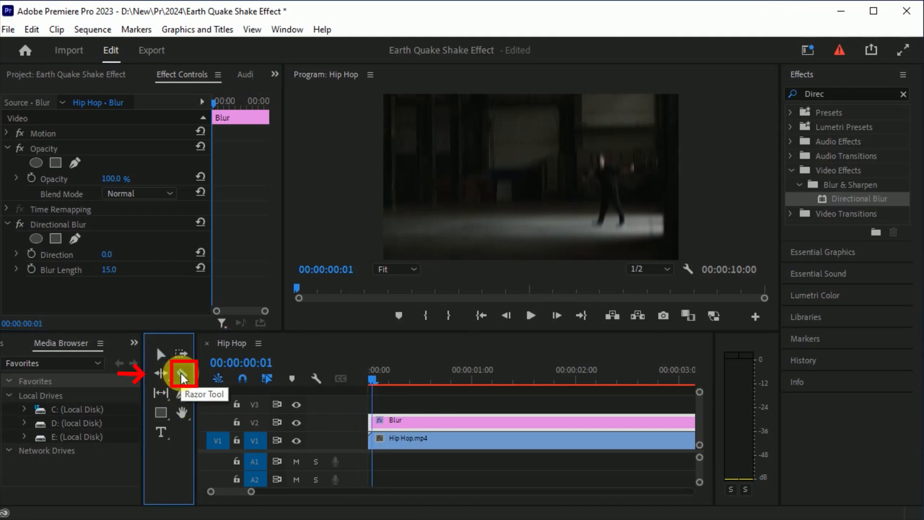
drag(250, 491, 235, 495)
click(388, 422)
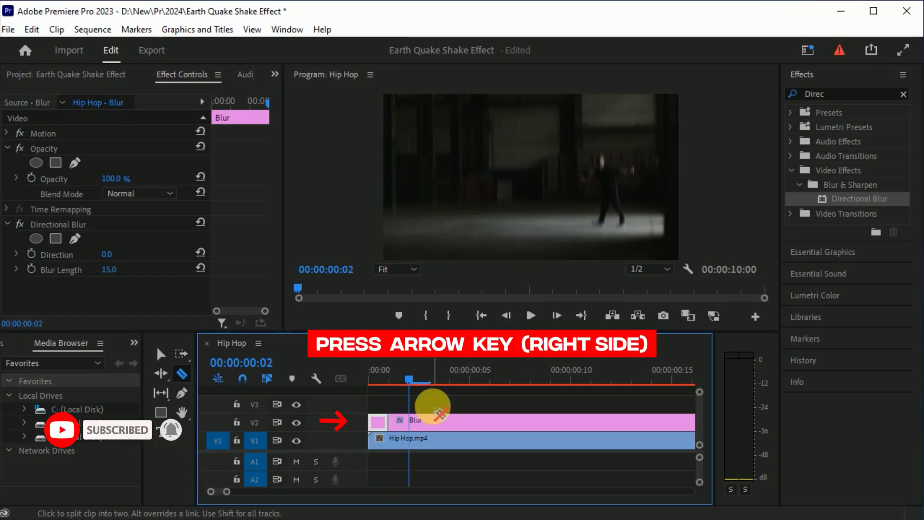
click(412, 424)
key(Right)
click(430, 423)
key(Right)
click(451, 423)
key(Right)
click(472, 424)
key(Right)
click(512, 422)
key(Right)
click(531, 422)
key(Right)
click(551, 422)
key(Right)
click(572, 423)
click(593, 423)
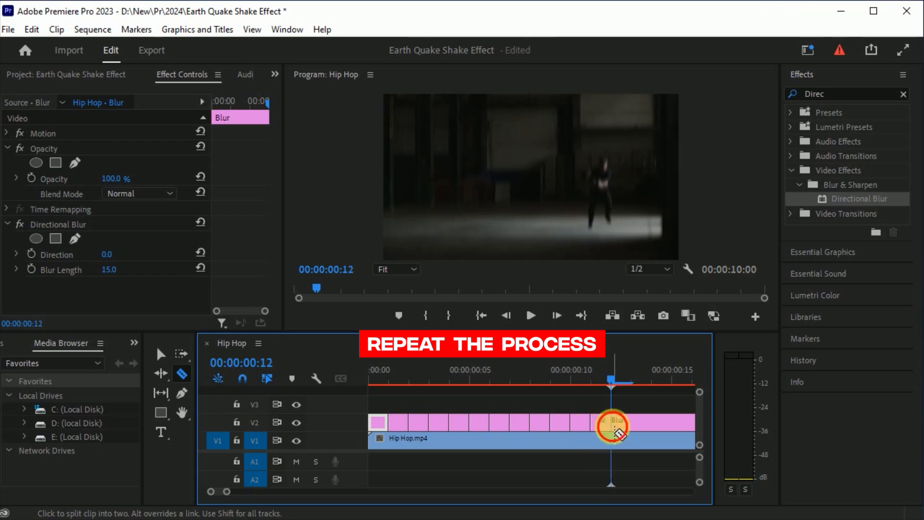
click(612, 426)
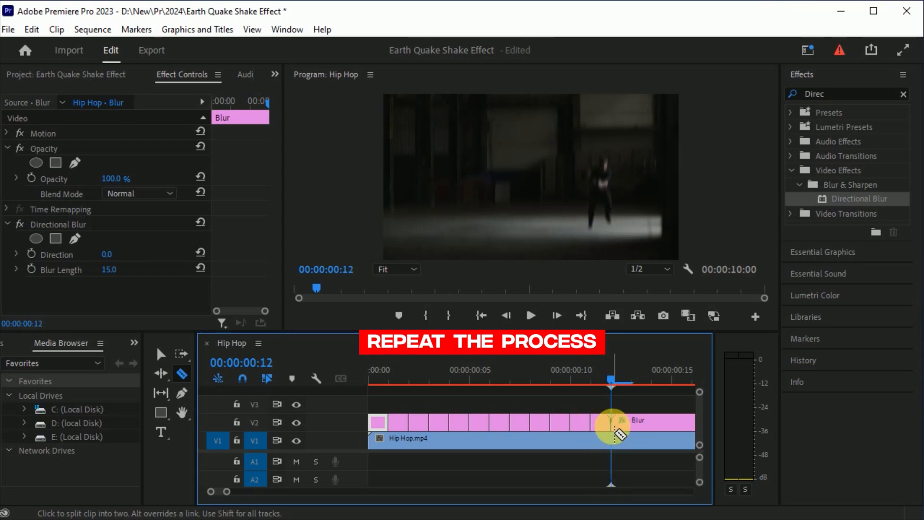
key(Right)
click(631, 424)
key(Right)
click(651, 425)
key(Right)
click(672, 426)
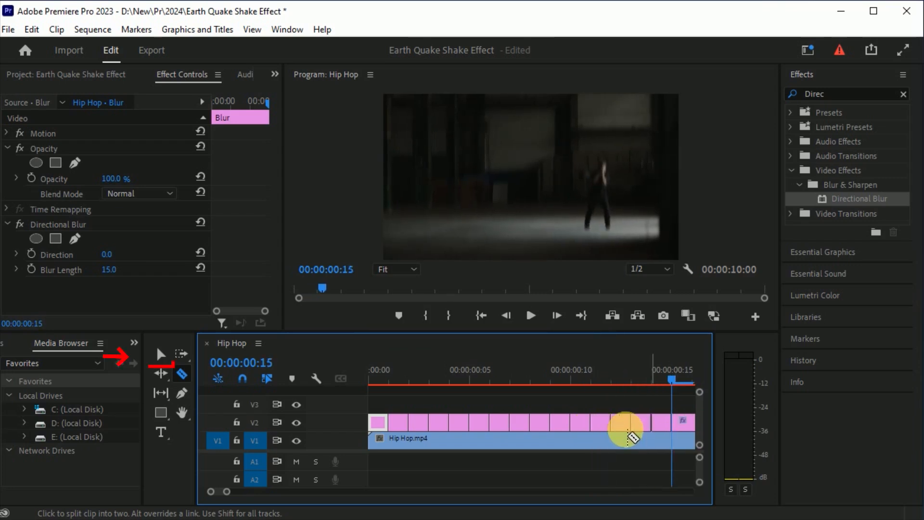
Step: Delete every other one-frame piece of the Blur layer on V2, starting with the first one
click(161, 354)
click(379, 426)
key(Delete)
click(420, 425)
key(Delete)
click(459, 425)
key(Delete)
click(499, 427)
key(Delete)
click(539, 427)
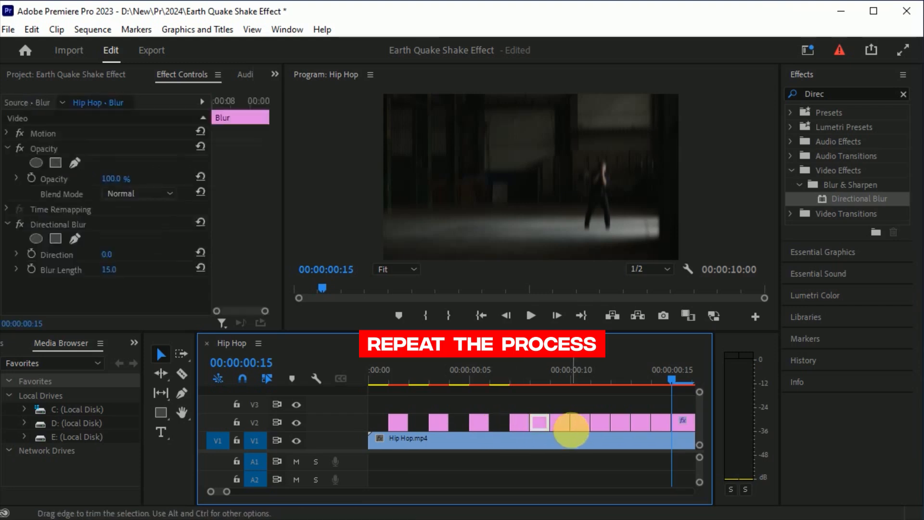
key(Delete)
click(579, 428)
key(Delete)
click(620, 428)
key(Delete)
click(663, 427)
key(Delete)
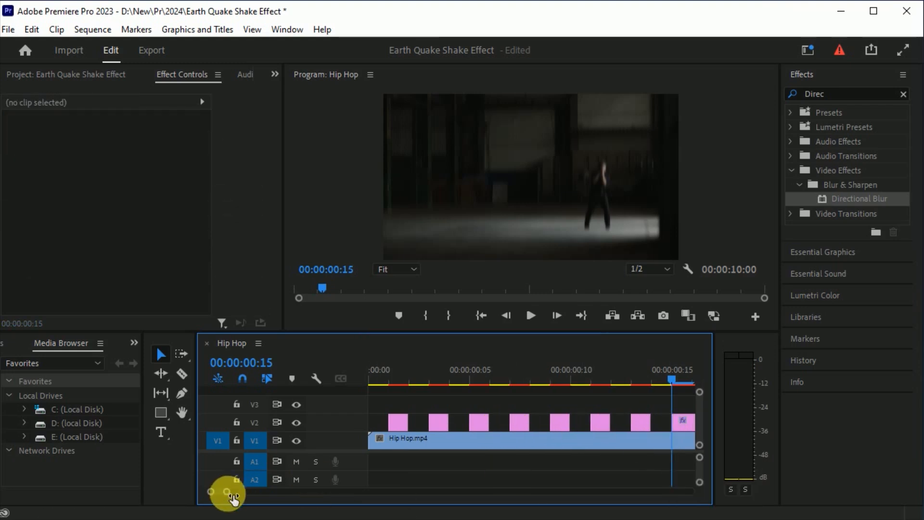
Step: Cut the Blur layer at 00:00:00:16 and delete the long remainder after the cut
drag(227, 491, 229, 491)
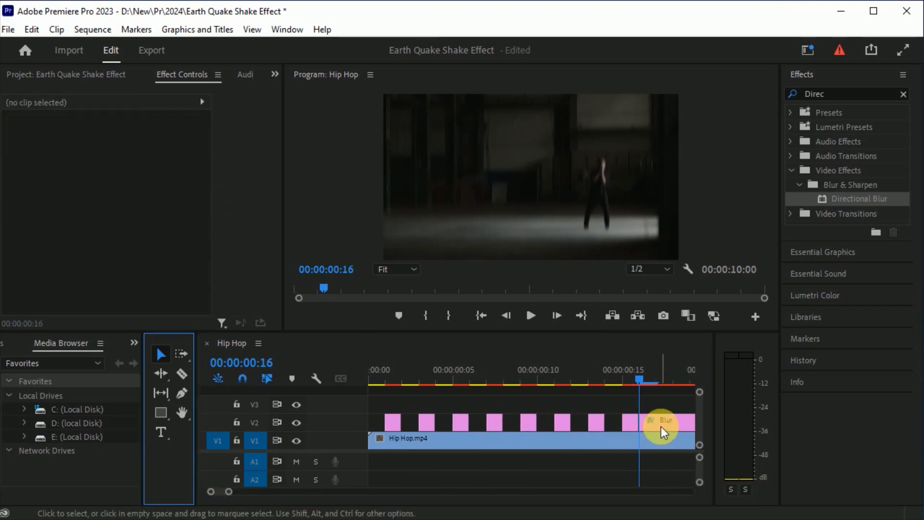
click(660, 426)
key(Delete)
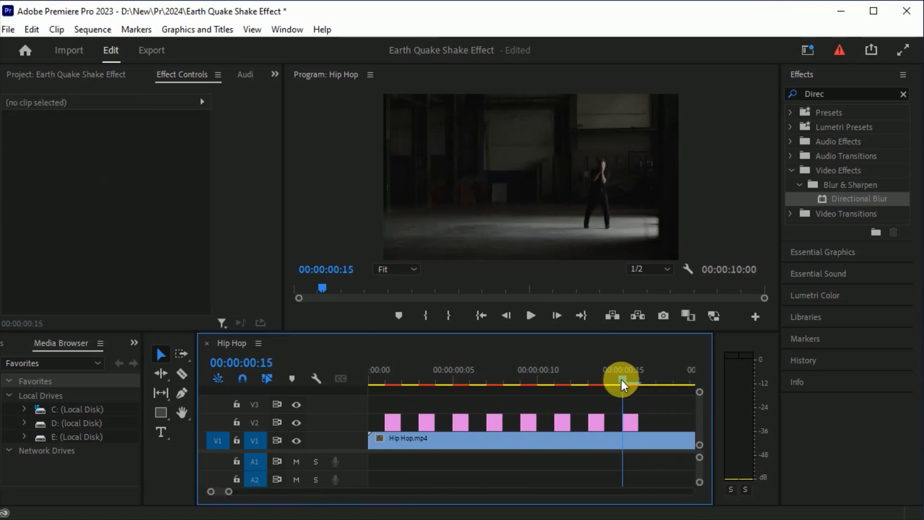
Step: Duplicate the group of Blur pieces on V2 to about the 1-second mark, and copy both groups to just past 2 seconds
drag(622, 380, 571, 380)
drag(229, 491, 244, 492)
drag(496, 398, 544, 416)
drag(443, 376, 619, 416)
drag(546, 424, 524, 423)
drag(244, 490, 254, 495)
drag(564, 397, 577, 419)
drag(478, 388, 563, 385)
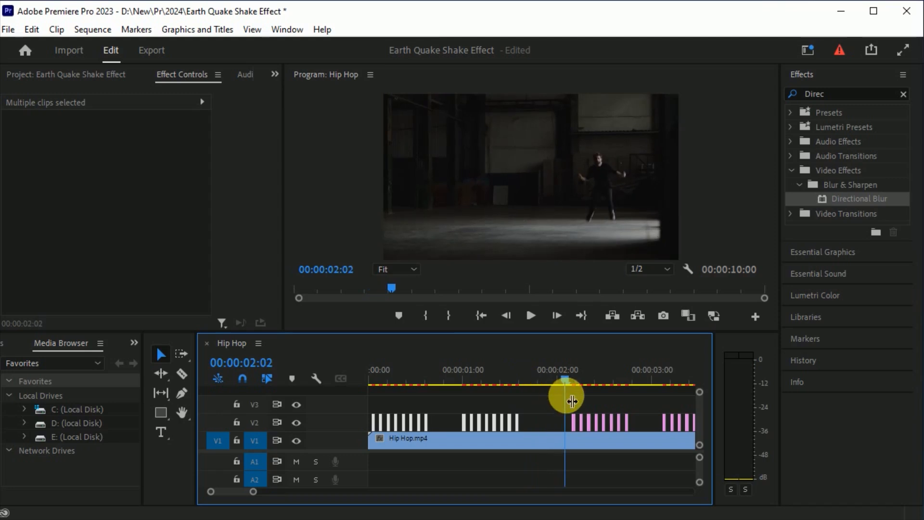
Step: Select the two Blur groups beyond 2 seconds and move them slightly earlier, starting at about 00:00:02:02
scroll(241, 493, down, 2)
drag(659, 402, 472, 422)
drag(478, 424, 472, 423)
drag(467, 382, 553, 382)
drag(238, 491, 258, 491)
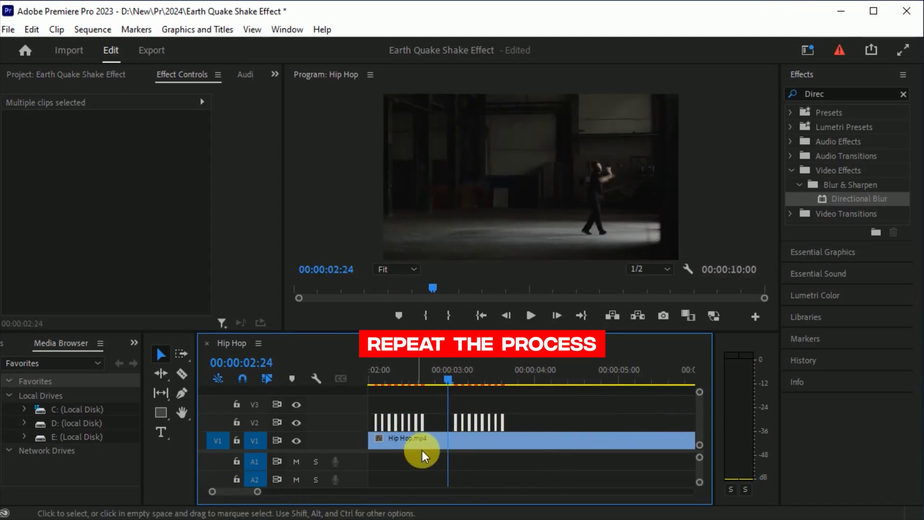
Step: Repeat copies of the Blur piece groups along V2 until they reach the clip's end at 10 seconds
drag(382, 428, 563, 417)
drag(535, 383, 495, 417)
key(minus)
key(equal)
scroll(433, 426, down, 3)
drag(428, 424, 636, 417)
click(622, 383)
drag(241, 491, 243, 492)
drag(443, 425, 638, 425)
drag(256, 491, 287, 491)
click(499, 383)
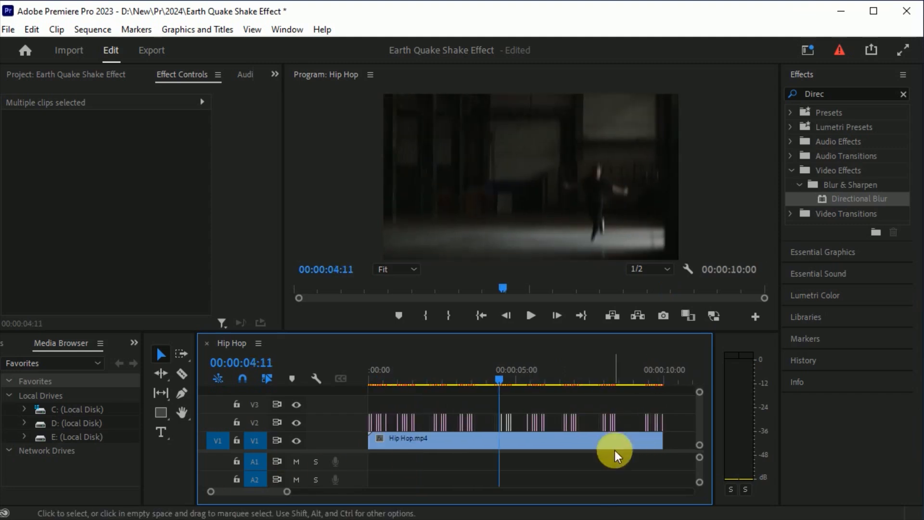
Step: Save the project and return the playhead to the start of the sequence
key(ctrl+s)
drag(329, 451, 330, 464)
key(Home)
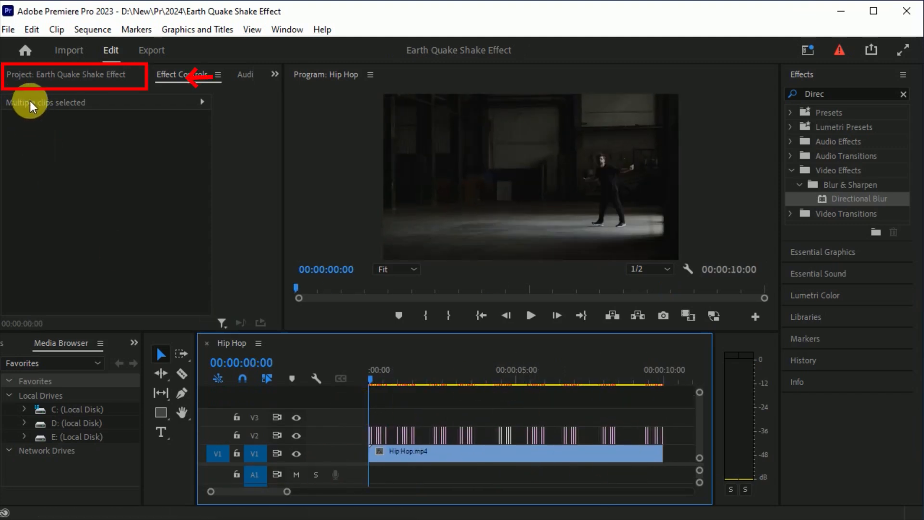
Step: Duplicate the Blur adjustment layer in the project and rename the copy as Shake
click(41, 76)
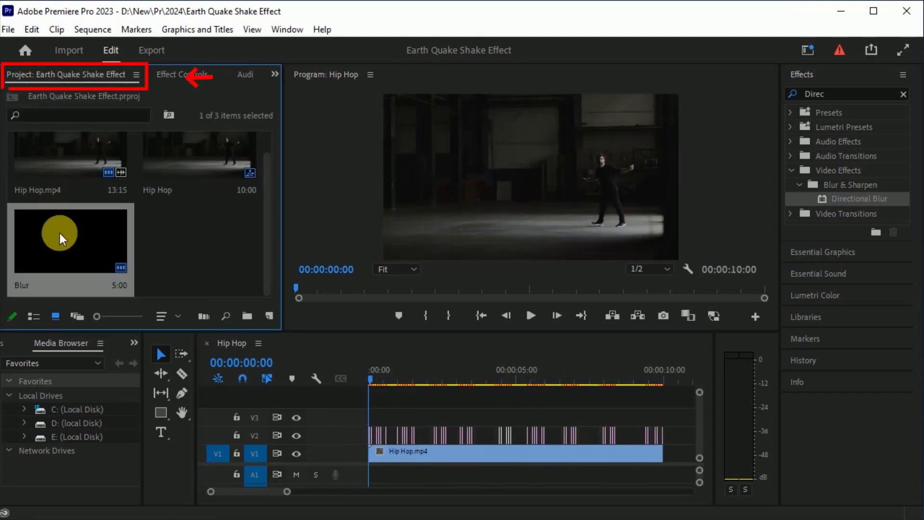
key(ctrl+c)
key(ctrl+v)
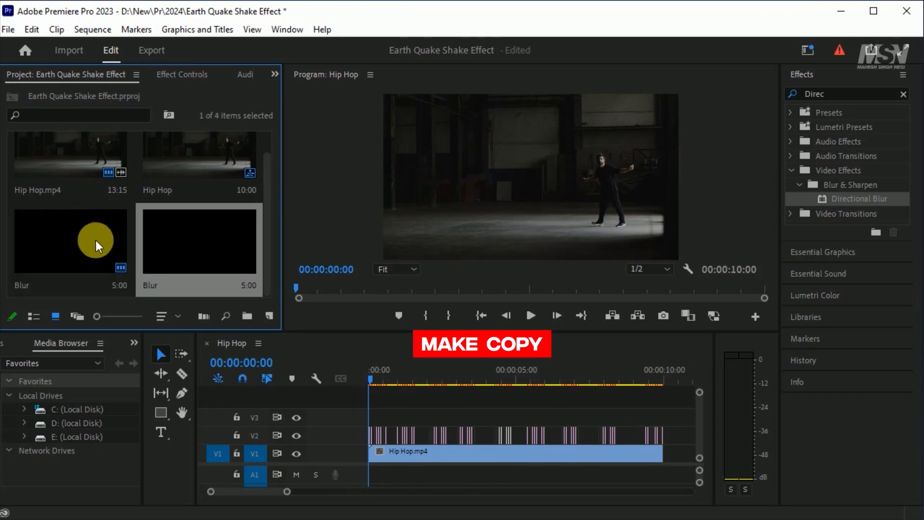
click(154, 285)
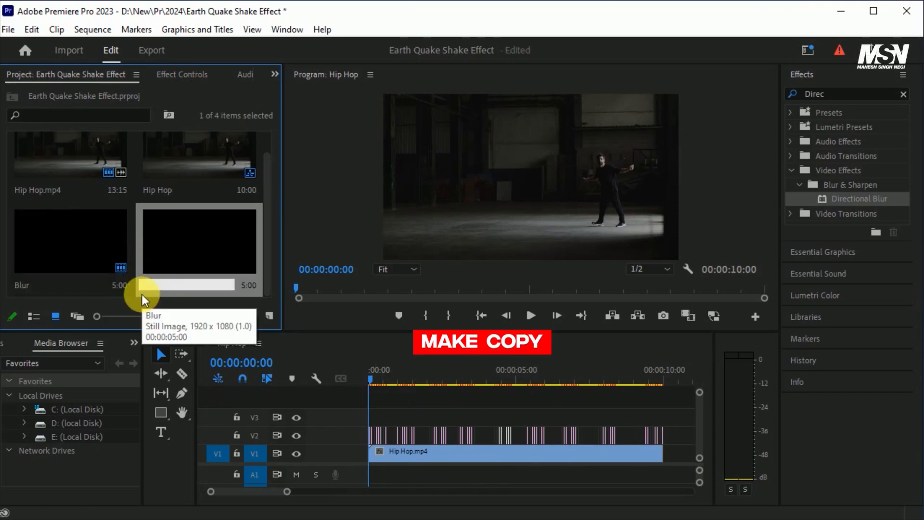
text(Shake)
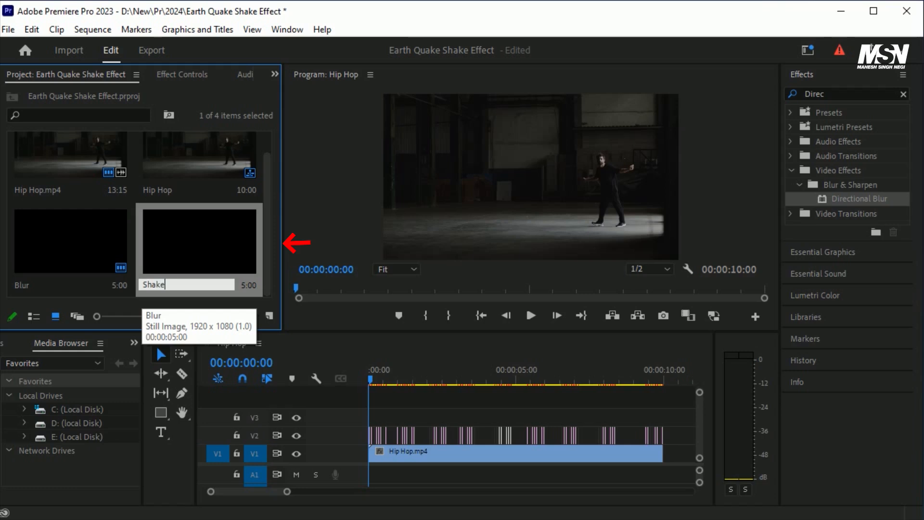
click(94, 261)
Step: Place the Shake adjustment layer on V3 at the sequence start and apply the Transform effect to it
drag(172, 259, 376, 416)
drag(287, 491, 260, 492)
click(409, 417)
click(901, 99)
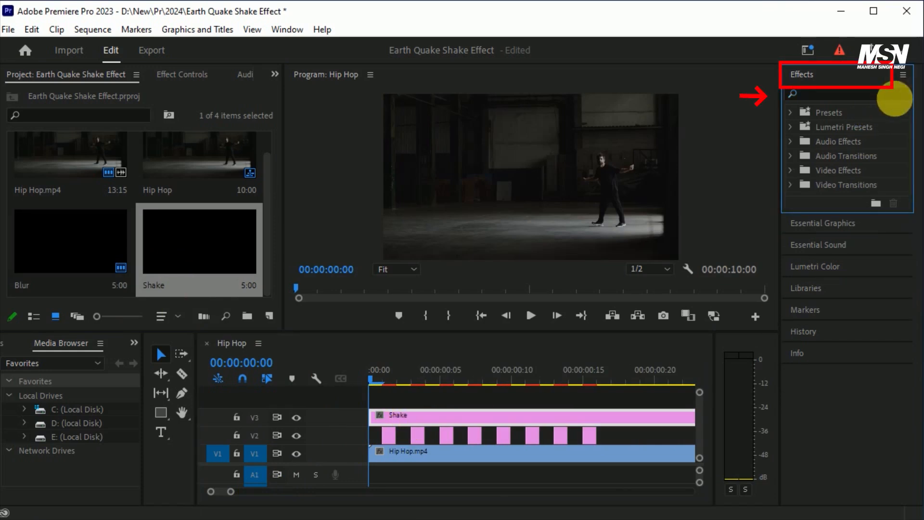
text(transf)
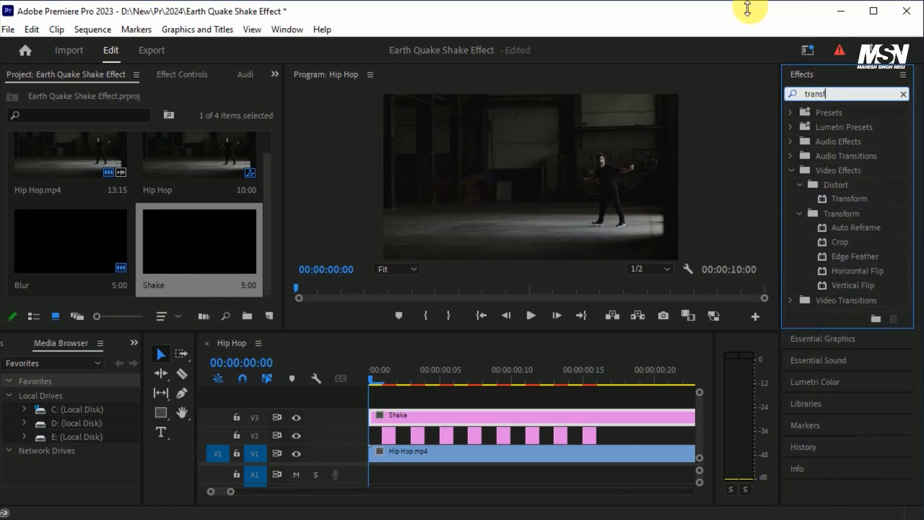
drag(849, 199, 391, 413)
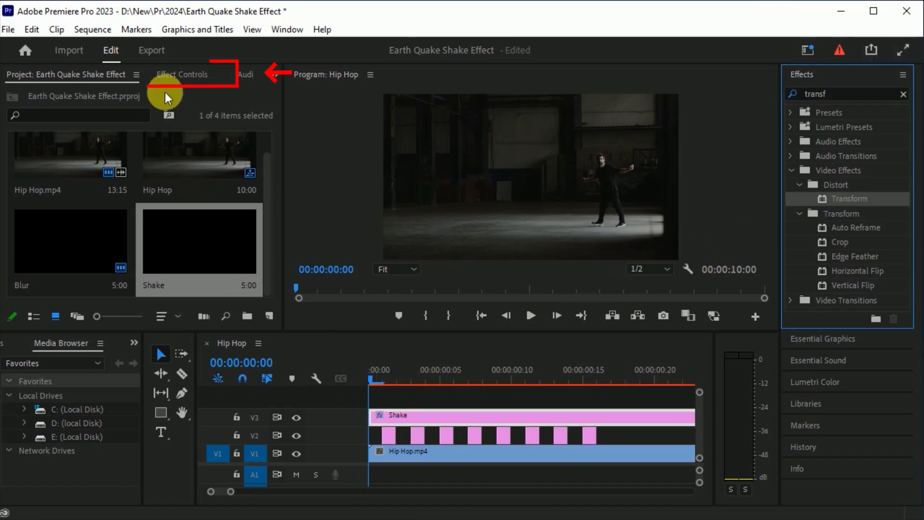
Step: Turn on keyframing for the Transform effect's Position, Scale and Rotation on the Shake layer at 00:00:00:00
click(175, 75)
drag(273, 162, 268, 226)
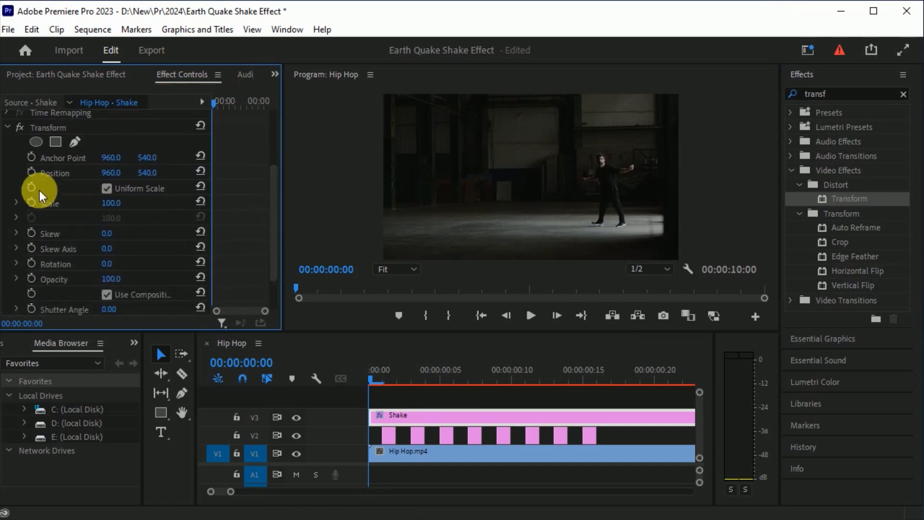
click(31, 172)
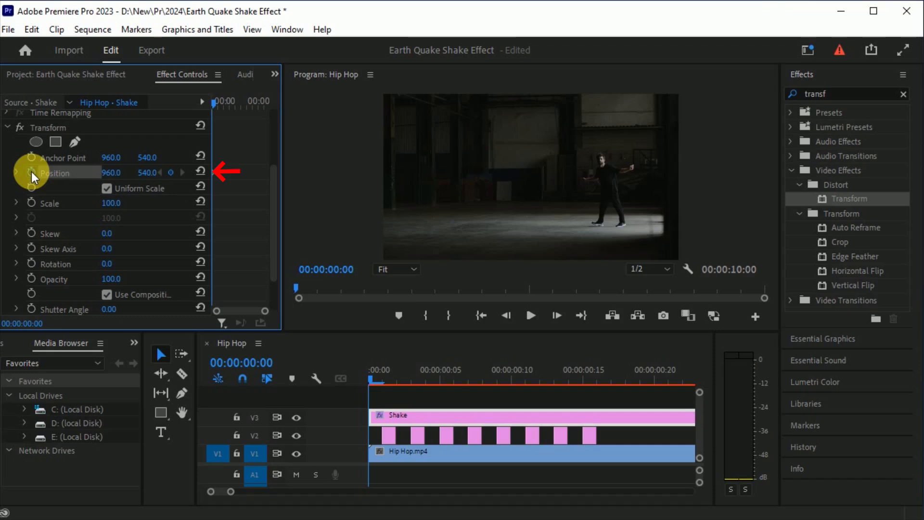
click(32, 203)
click(31, 263)
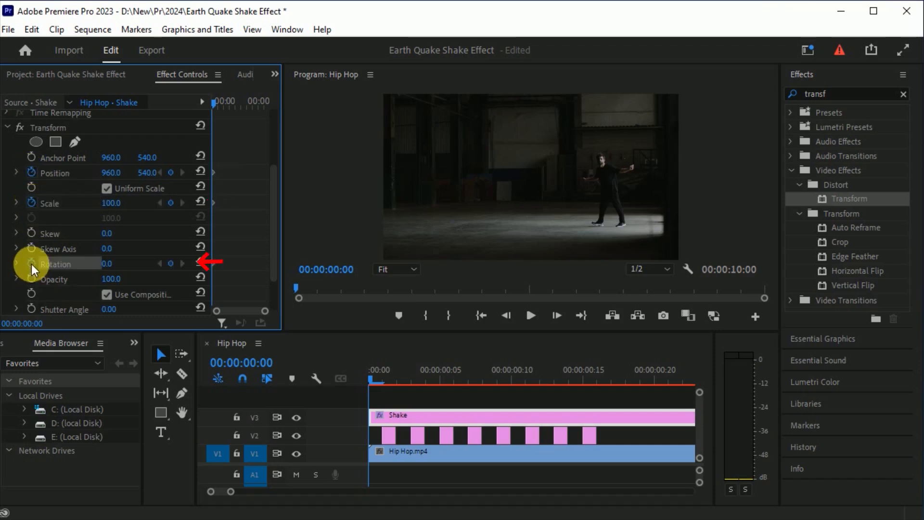
Step: At 00:00:00:02, set the Transform effect's Position to 960, 520, Scale to 105 and Rotation to 3°
drag(372, 377, 392, 380)
drag(264, 310, 236, 310)
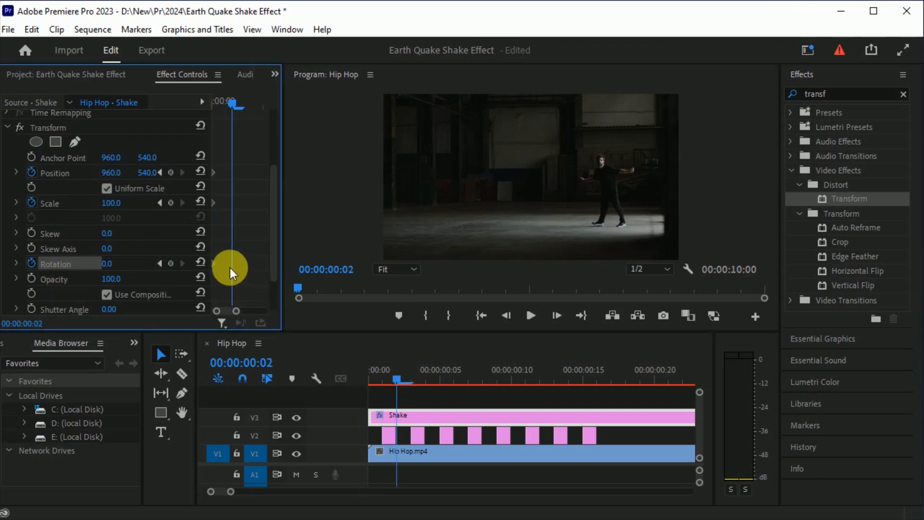
click(148, 174)
text(520)
key(Return)
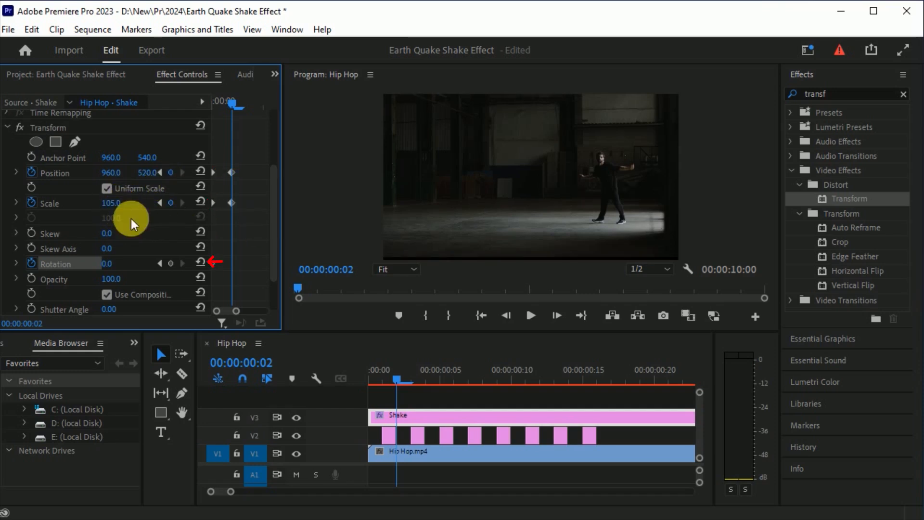
click(110, 262)
text(3)
key(Return)
Step: Copy the initial Position, Scale and Rotation keyframes and paste them at 00:00:00:04
click(396, 379)
drag(397, 377, 420, 377)
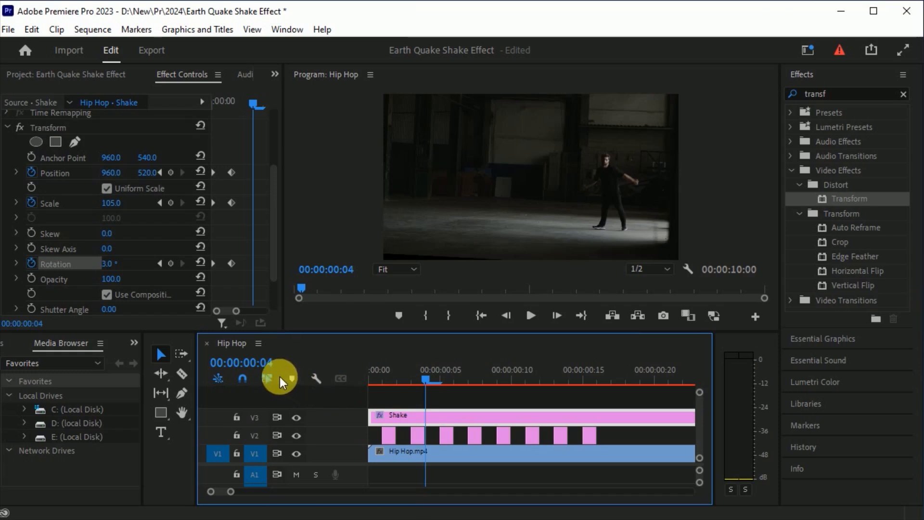
drag(214, 169, 197, 292)
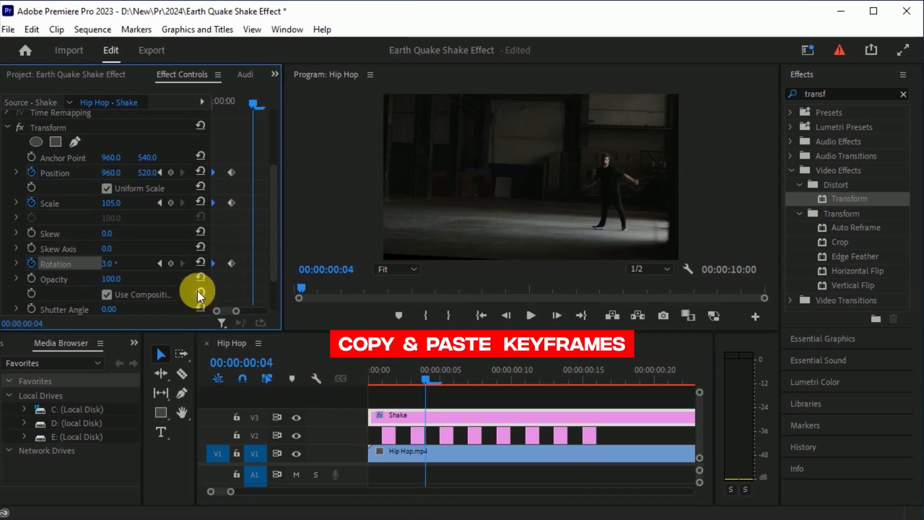
key(ctrl+v)
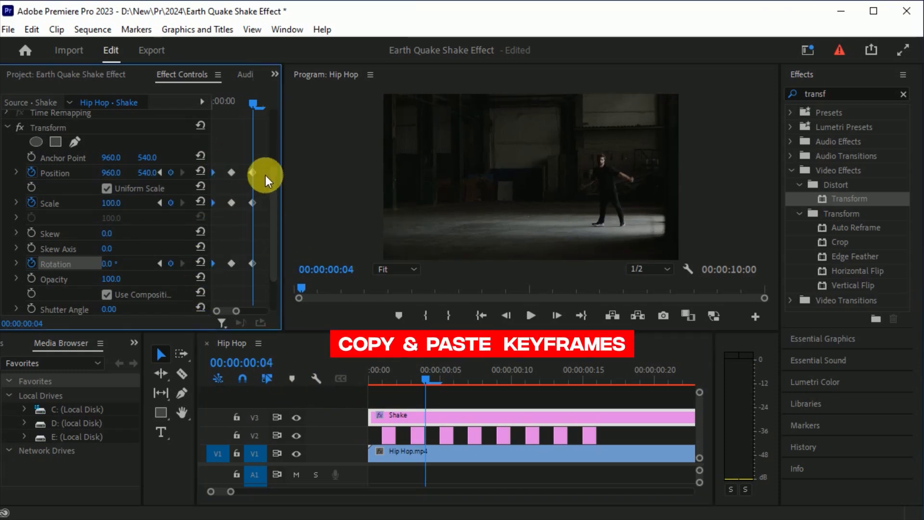
Step: Cut the Shake layer at 00:00:00:04 and delete the part after the cut
click(182, 373)
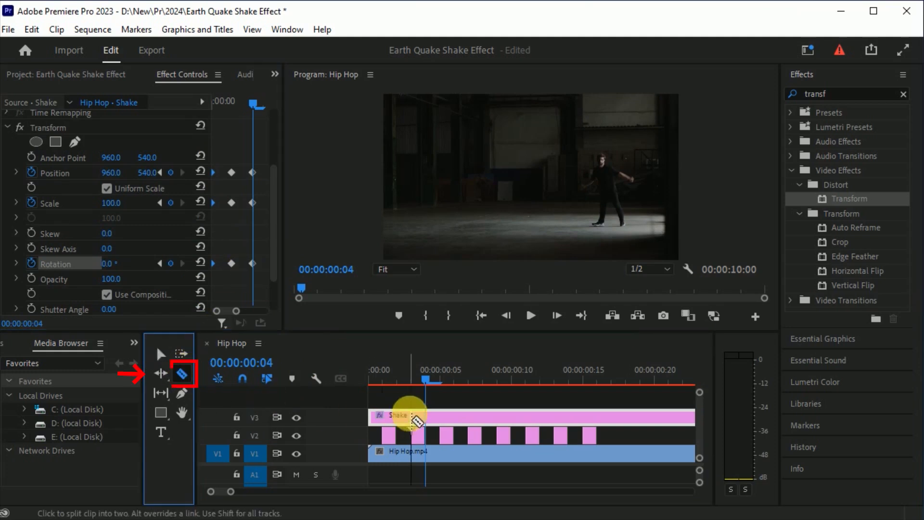
click(429, 417)
click(161, 354)
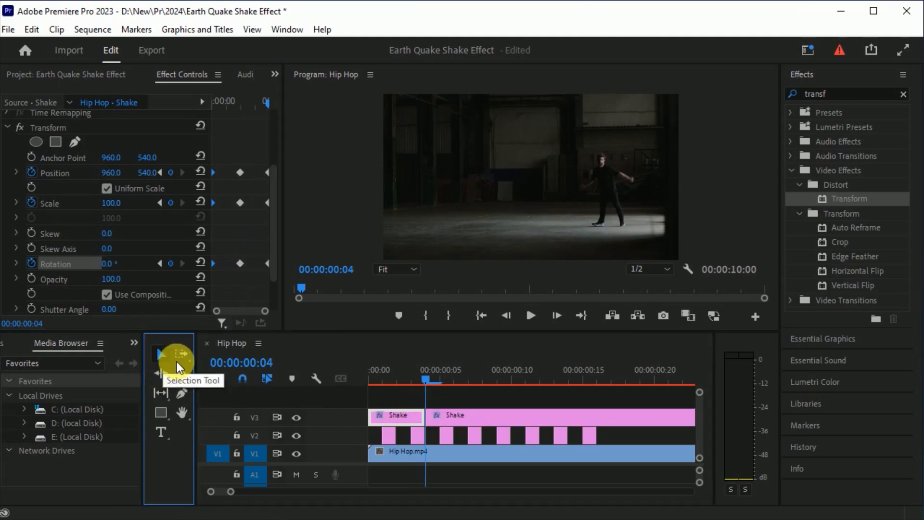
click(440, 414)
key(Delete)
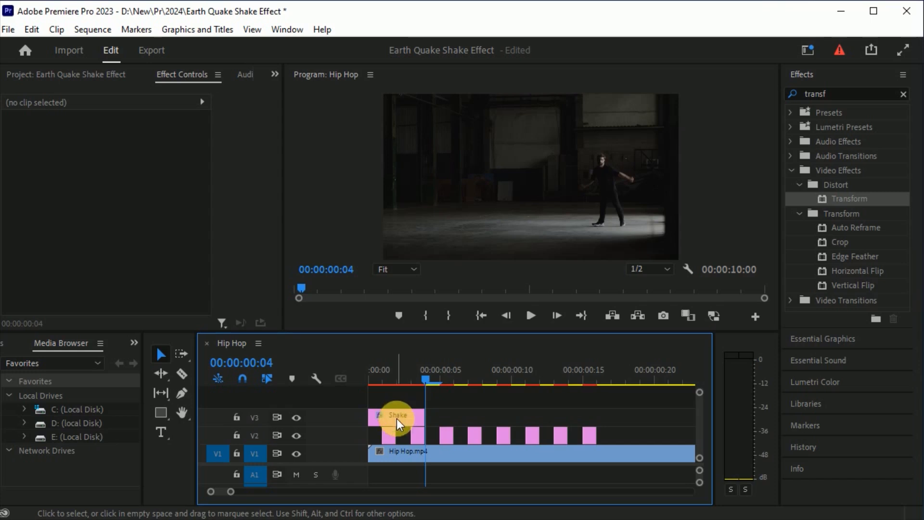
Step: Move the short Shake piece on V3 to start at 00:00:00:12 and copy it to 00:00:01:01
drag(429, 377, 538, 402)
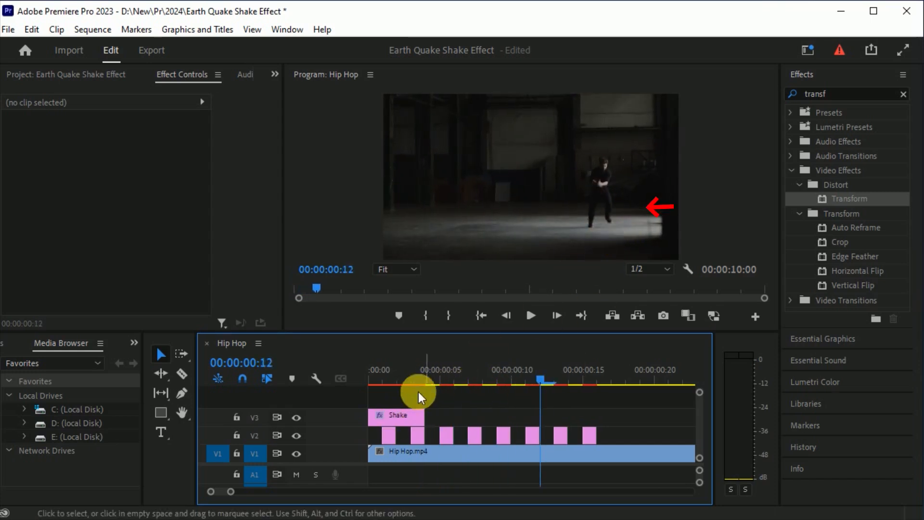
drag(414, 417, 582, 415)
click(532, 377)
drag(532, 378, 596, 382)
drag(230, 491, 238, 491)
mouse_move(511, 385)
mouse_down()
mouse_move(533, 380)
mouse_move(590, 402)
mouse_up()
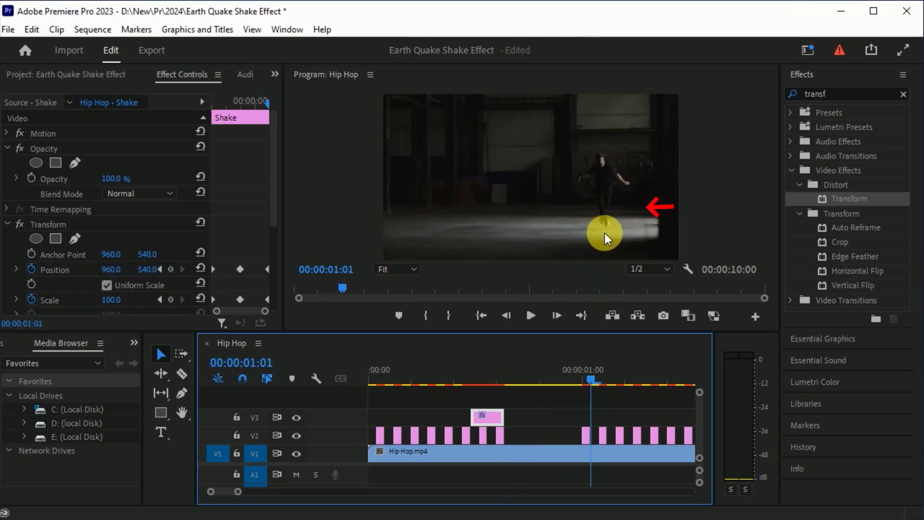
drag(489, 413, 608, 420)
Step: Place further copies of the short Shake piece at spaced intervals along V3 above the Blur groups
drag(226, 492, 227, 492)
drag(426, 384, 485, 393)
drag(397, 416, 491, 418)
drag(512, 385, 612, 383)
drag(501, 418, 629, 418)
drag(226, 492, 227, 492)
drag(426, 384, 452, 386)
drag(421, 417, 540, 417)
drag(531, 384, 655, 385)
drag(240, 491, 247, 495)
click(655, 380)
alt+drag(460, 417, 658, 420)
drag(233, 491, 234, 492)
click(493, 380)
alt+drag(433, 418, 500, 418)
drag(493, 381, 604, 384)
alt+drag(500, 417, 613, 417)
drag(605, 380, 672, 385)
alt+drag(613, 418, 681, 418)
drag(238, 491, 240, 492)
alt+drag(461, 418, 505, 417)
drag(510, 380, 544, 382)
alt+drag(505, 418, 588, 417)
drag(599, 380, 674, 396)
drag(240, 491, 242, 491)
drag(453, 380, 489, 381)
alt+drag(372, 418, 491, 418)
drag(470, 383, 594, 392)
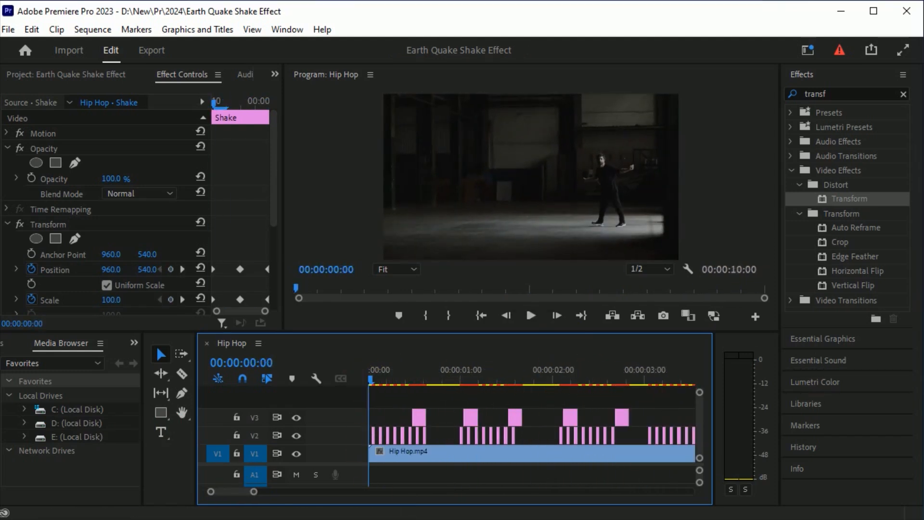
Step: Duplicate the Shake adjustment layer in the project and rename the copy as Color Correction
drag(347, 465, 345, 472)
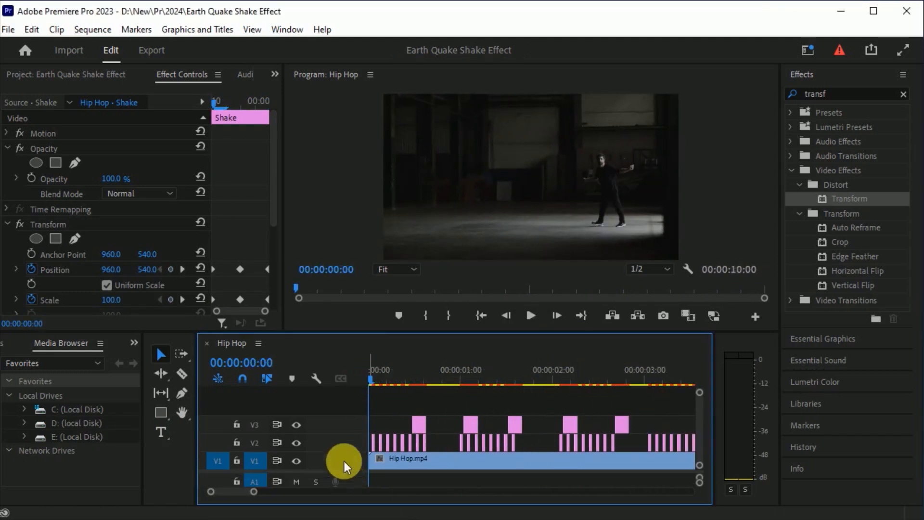
click(76, 75)
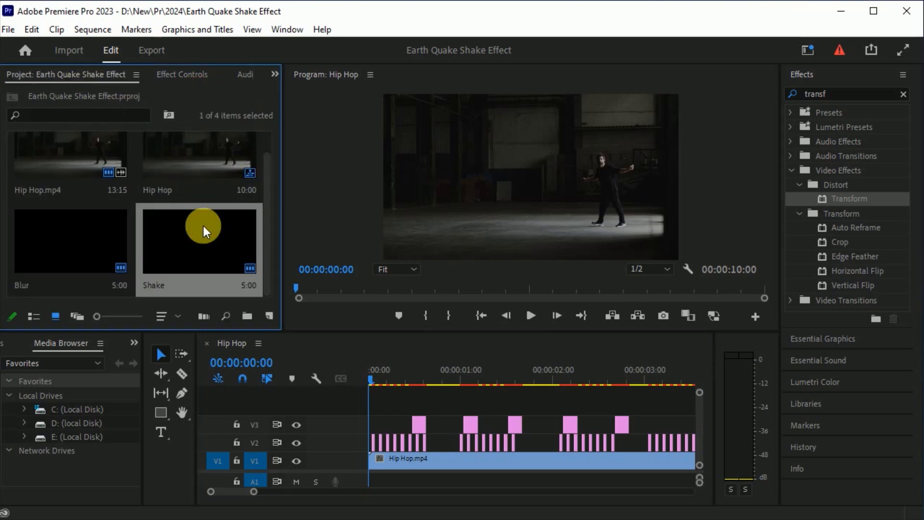
key(ctrl+c)
key(ctrl+v)
click(28, 287)
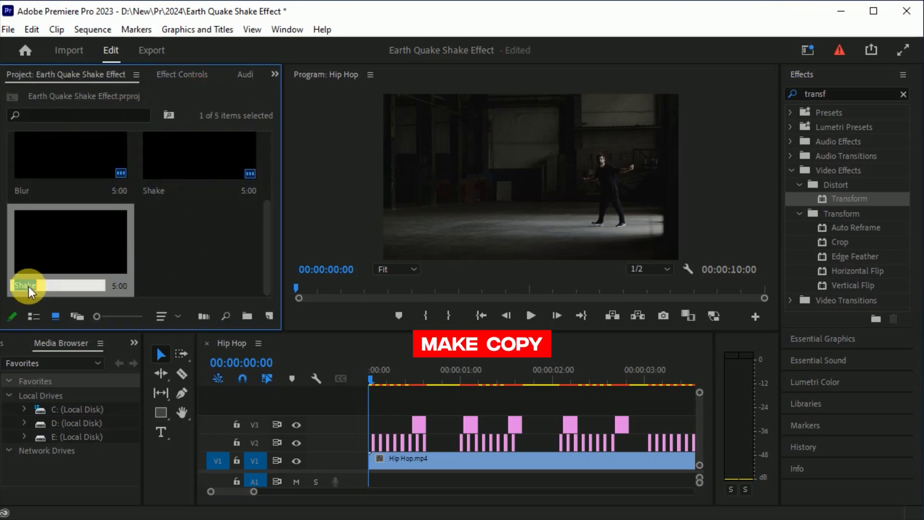
text(Color Correction)
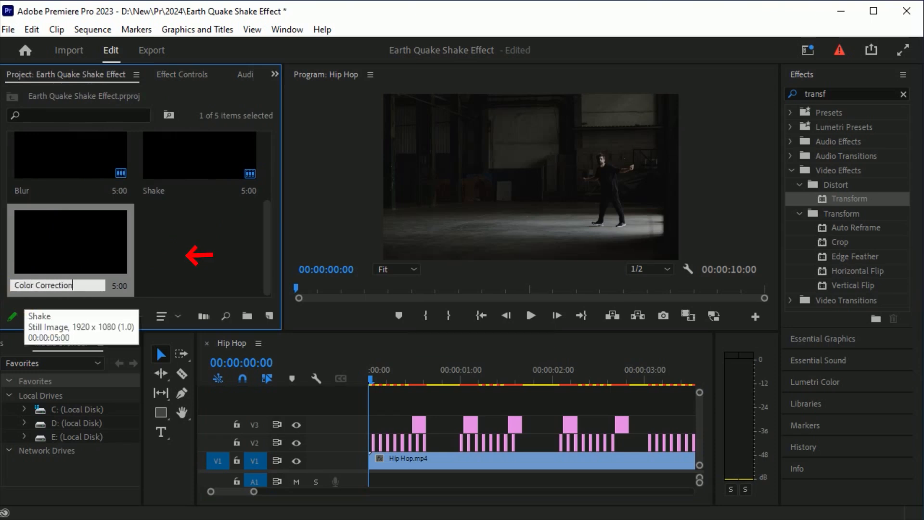
click(180, 259)
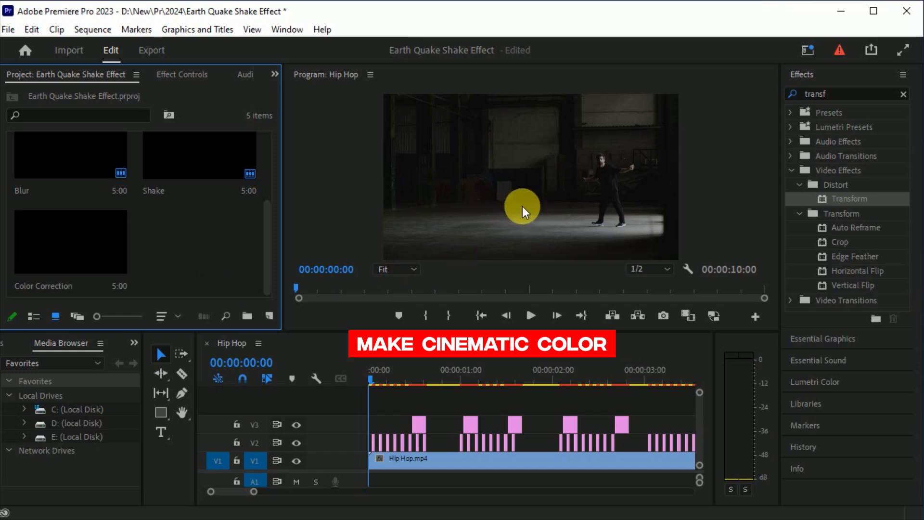
Step: Place the Color Correction layer on a new V4 track at the sequence start and apply RGB Curves to it
click(92, 255)
drag(213, 316, 379, 404)
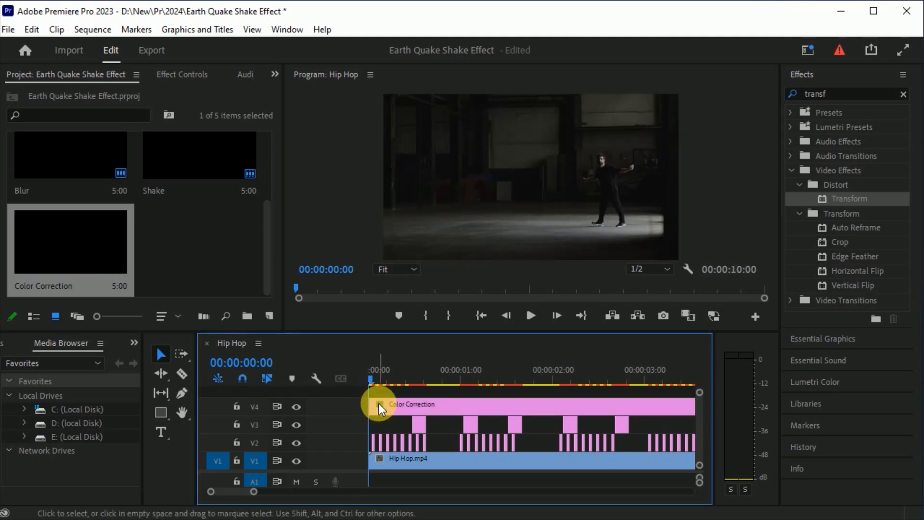
click(379, 406)
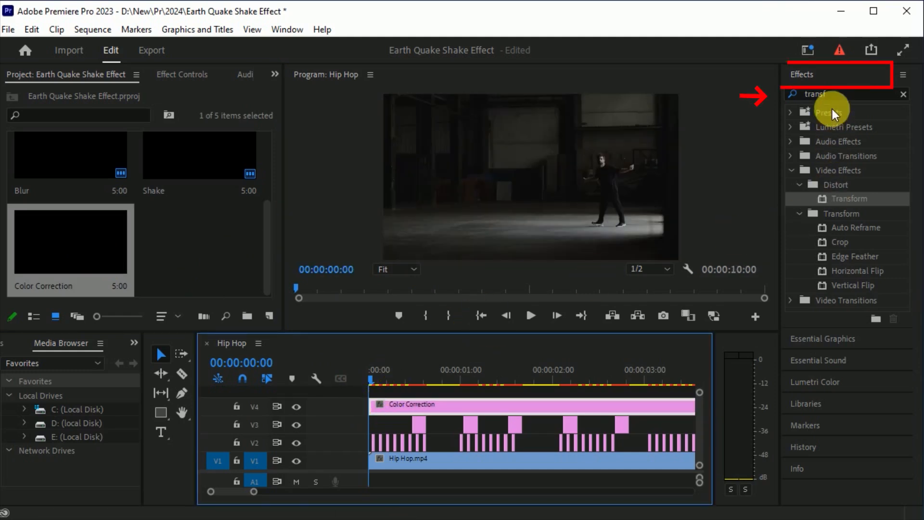
double_click(808, 94)
text(curve)
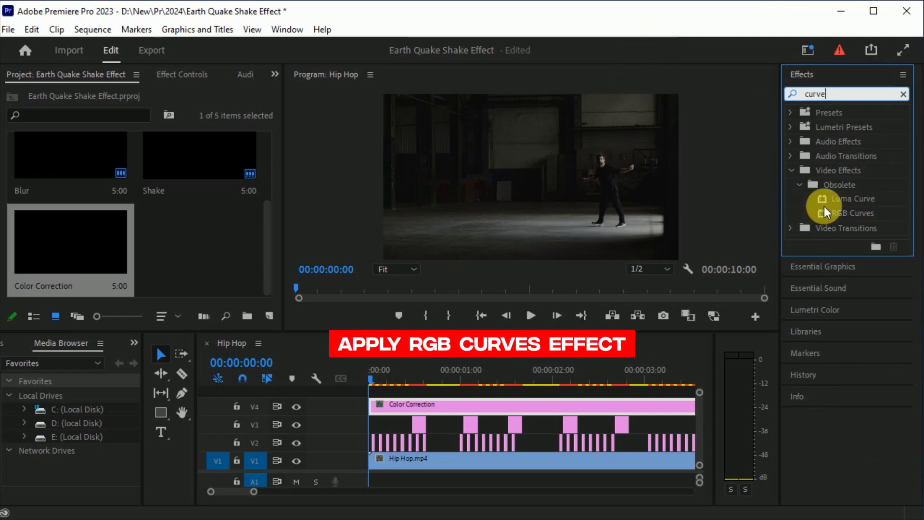
drag(845, 217, 457, 405)
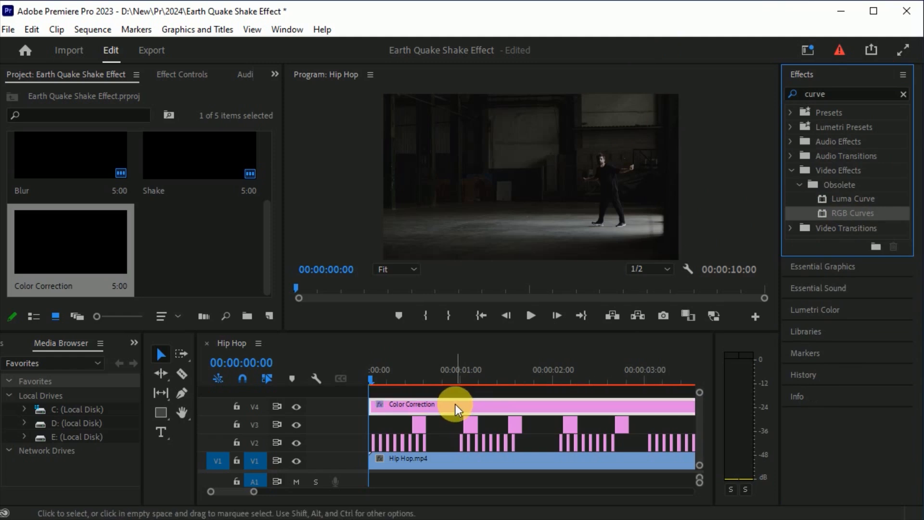
Step: Raise the Master curve's shadows and the Blue curve's lower midtones, and add near-diagonal points to the Red and Green curves
click(177, 73)
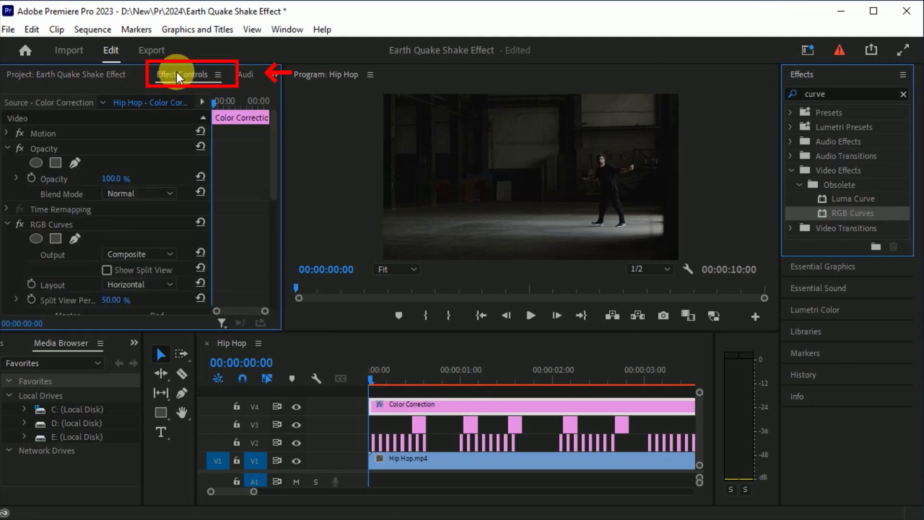
drag(274, 166, 273, 243)
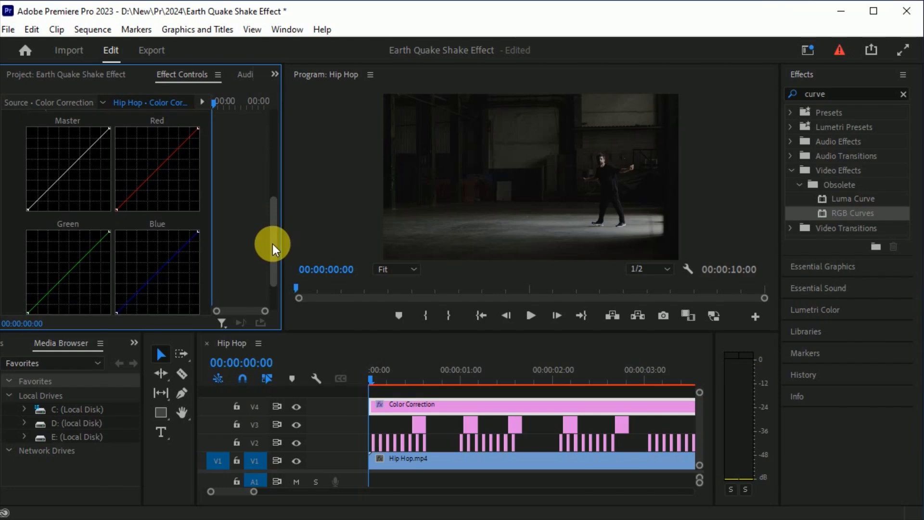
drag(38, 200, 35, 193)
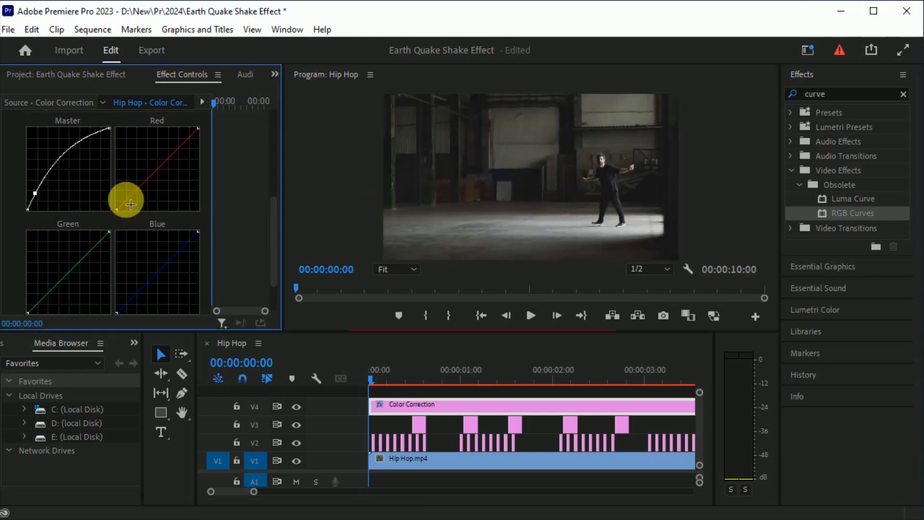
drag(124, 201, 125, 203)
drag(40, 301, 51, 289)
click(146, 282)
drag(147, 281, 143, 275)
drag(125, 202, 123, 202)
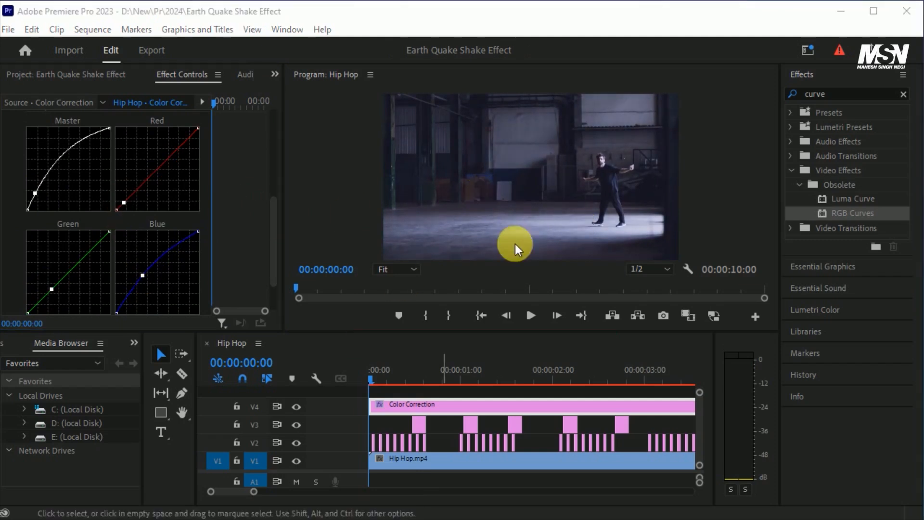
drag(698, 465, 698, 469)
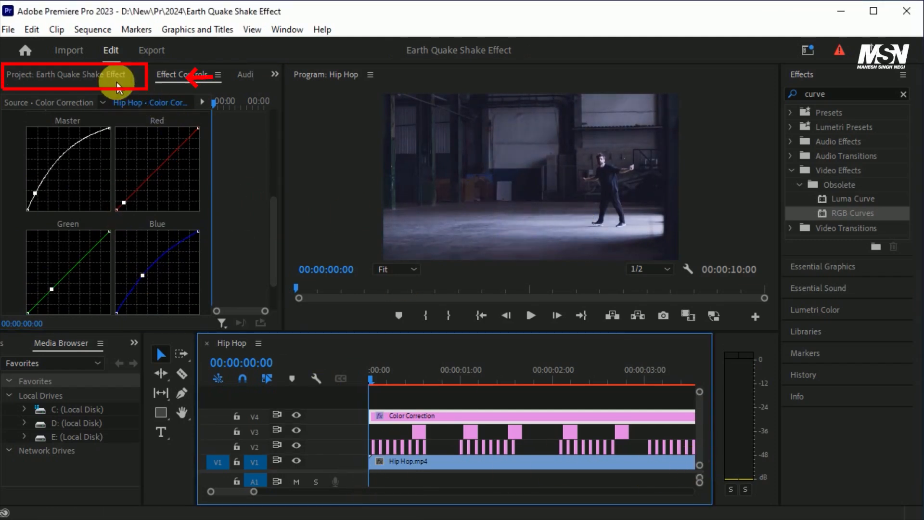
Step: Duplicate the Color Correction adjustment layer in the project and rename the copy as Crop
click(102, 74)
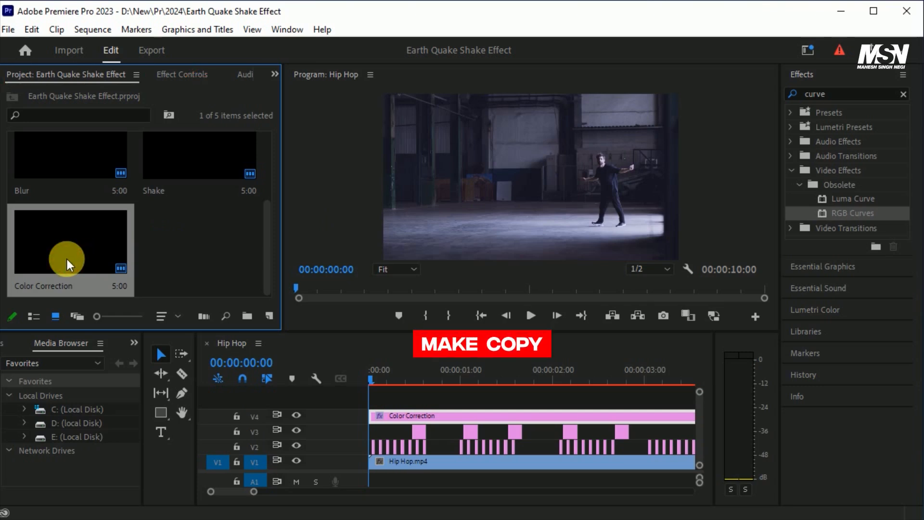
key(ctrl+c)
key(ctrl+v)
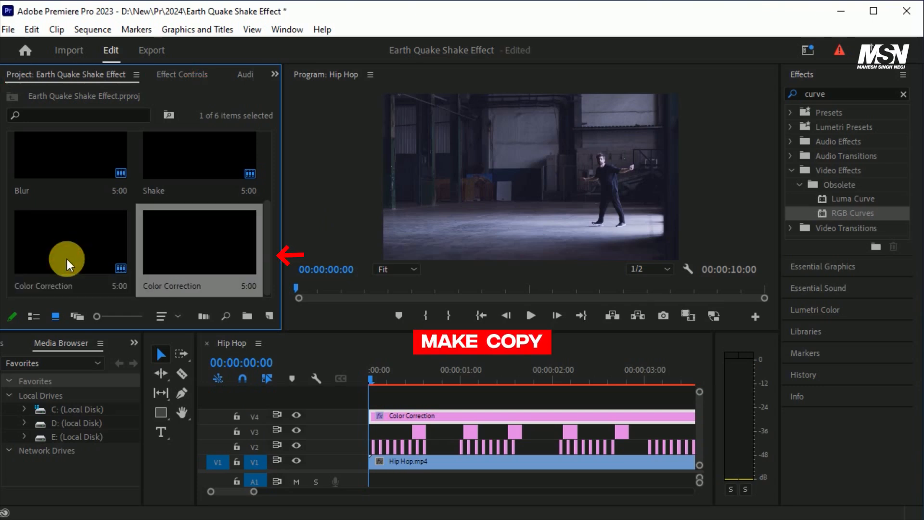
click(168, 285)
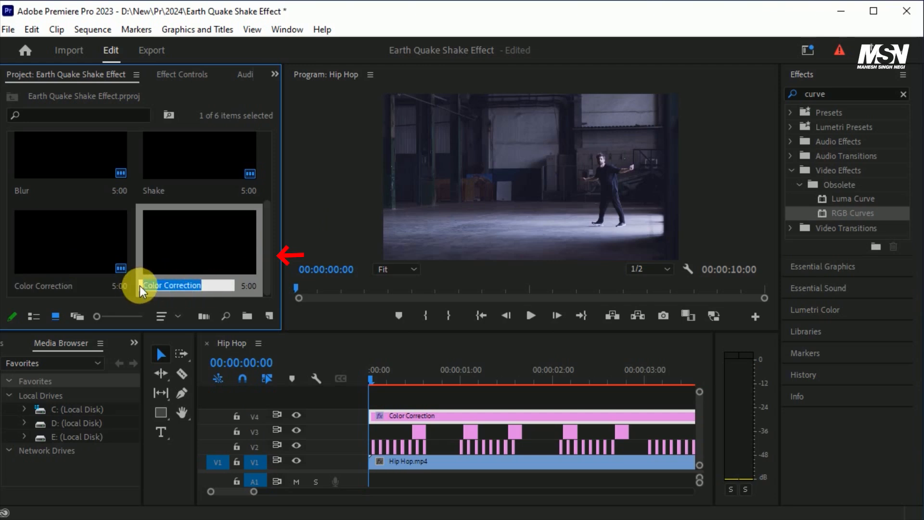
text(Crop)
key(Return)
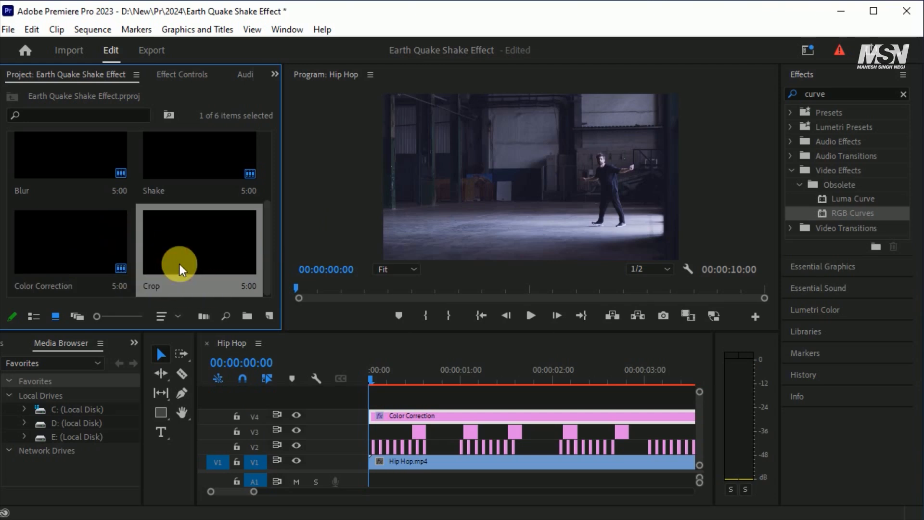
Step: Place the Crop layer on a new V5 track at the sequence start and extend it and Color Correction to the Hip Hop clip's end
drag(180, 263, 363, 398)
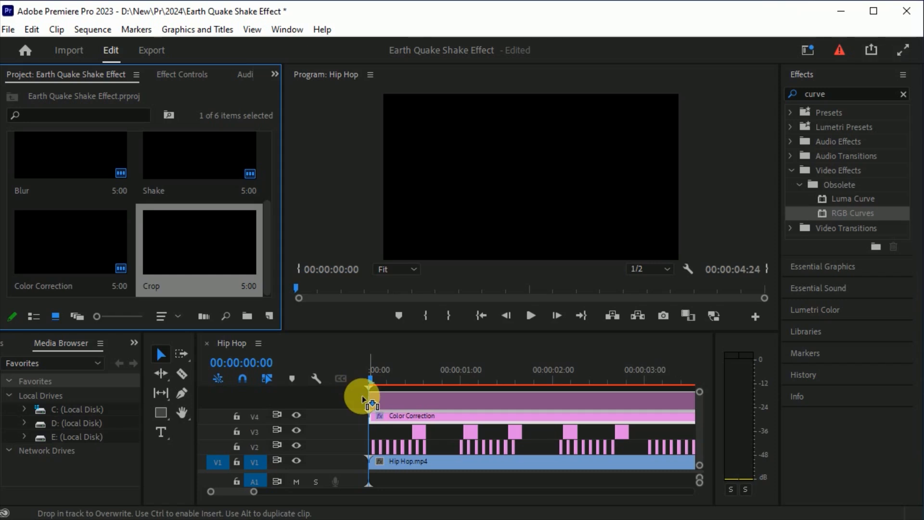
drag(255, 491, 291, 491)
drag(520, 390, 494, 412)
drag(497, 409, 630, 407)
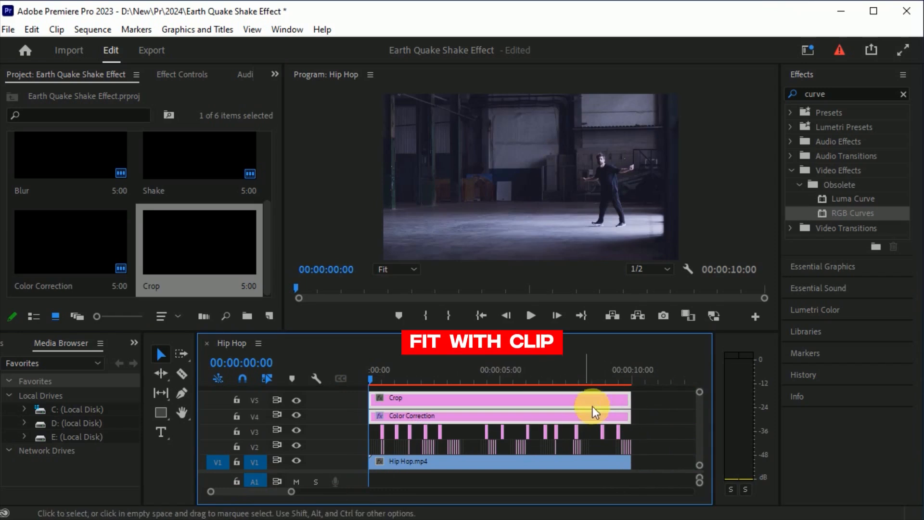
Step: Find the Crop video effect and apply it to the Crop layer on V5
click(547, 399)
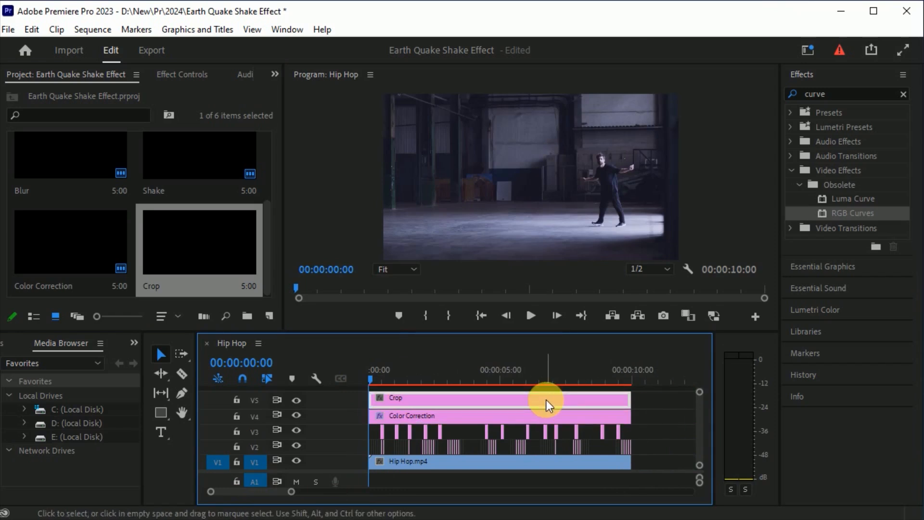
click(903, 94)
click(792, 98)
text(crop)
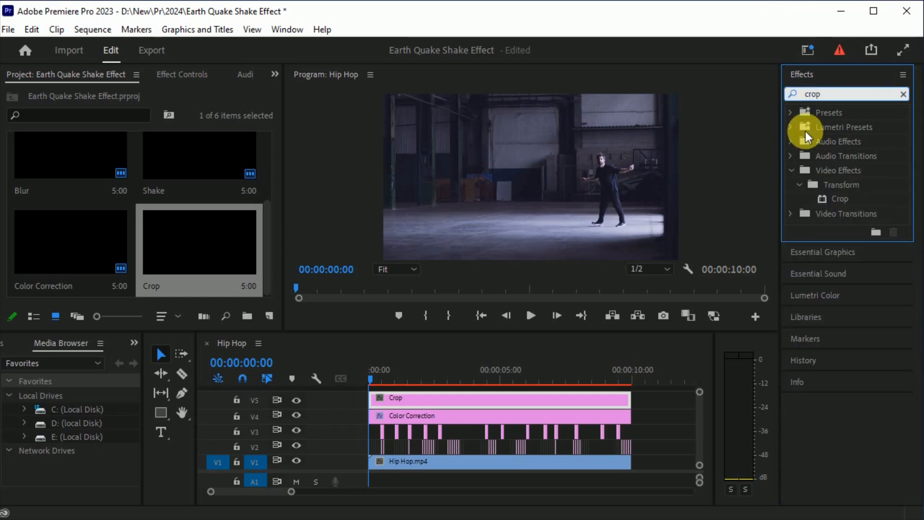
drag(835, 198, 423, 399)
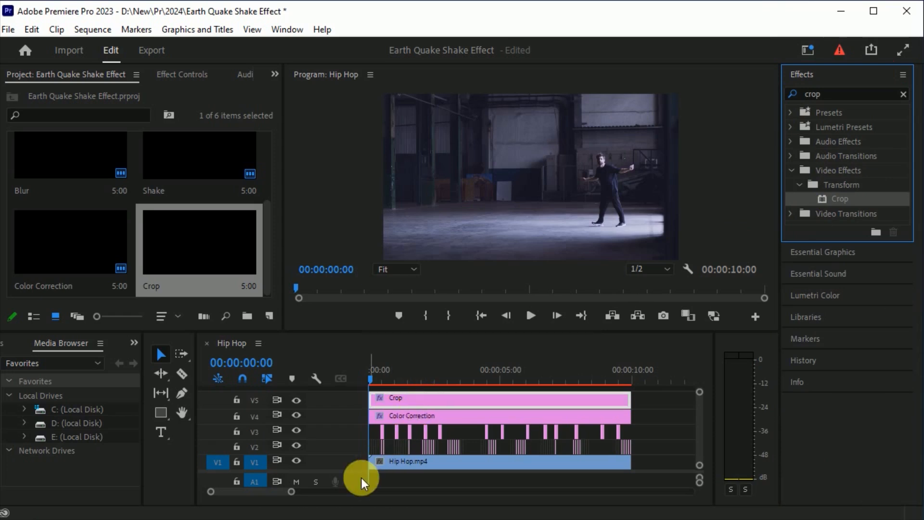
Step: Set the Crop effect's Top and Bottom values to 10% to add cinematic black bars
click(183, 74)
scroll(270, 212, down, 3)
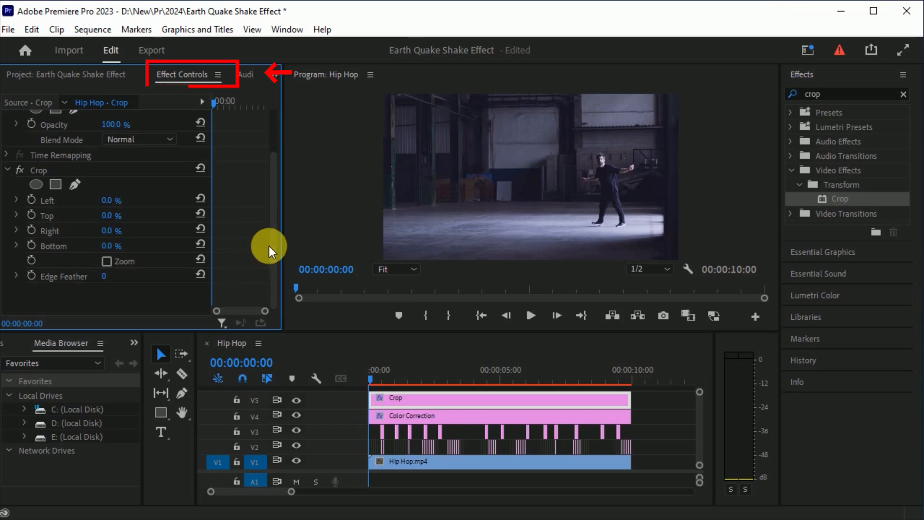
click(120, 215)
text(10)
click(118, 245)
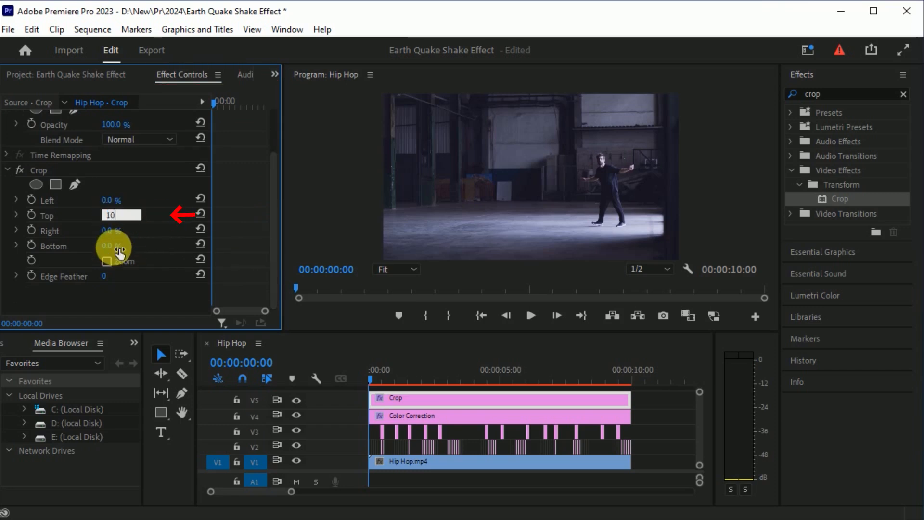
text(10)
click(224, 252)
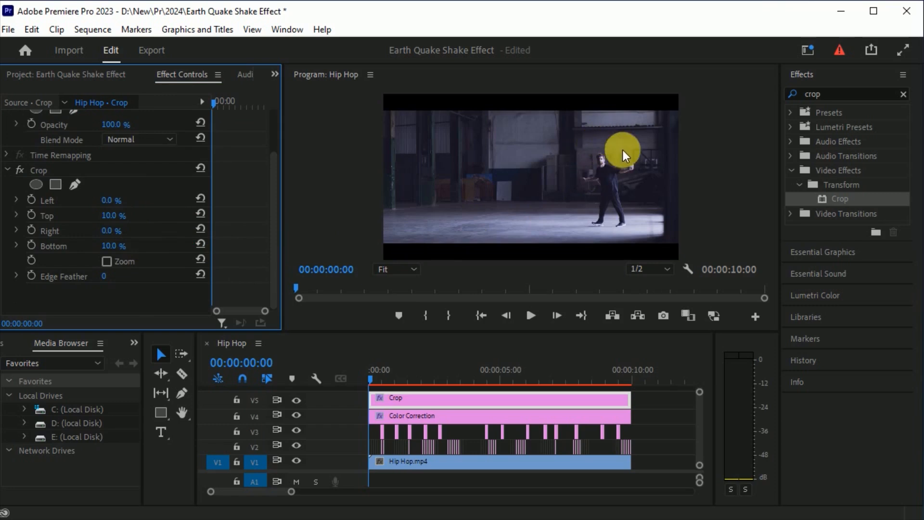
Step: Render the previews for the whole sequence and place the playhead at its start
key(Return)
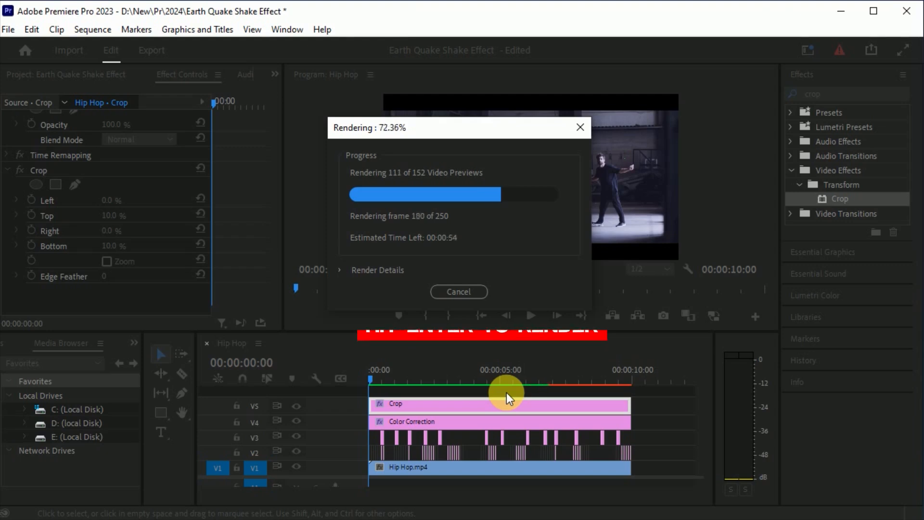
click(369, 379)
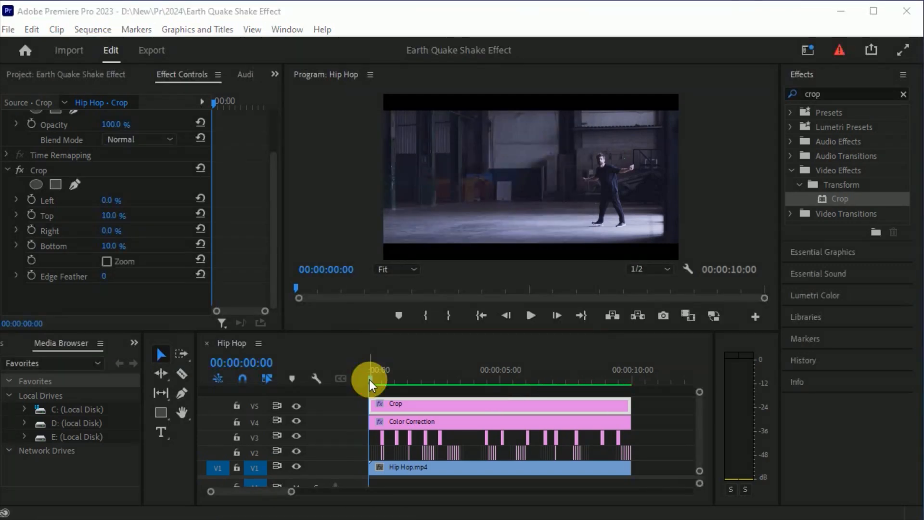